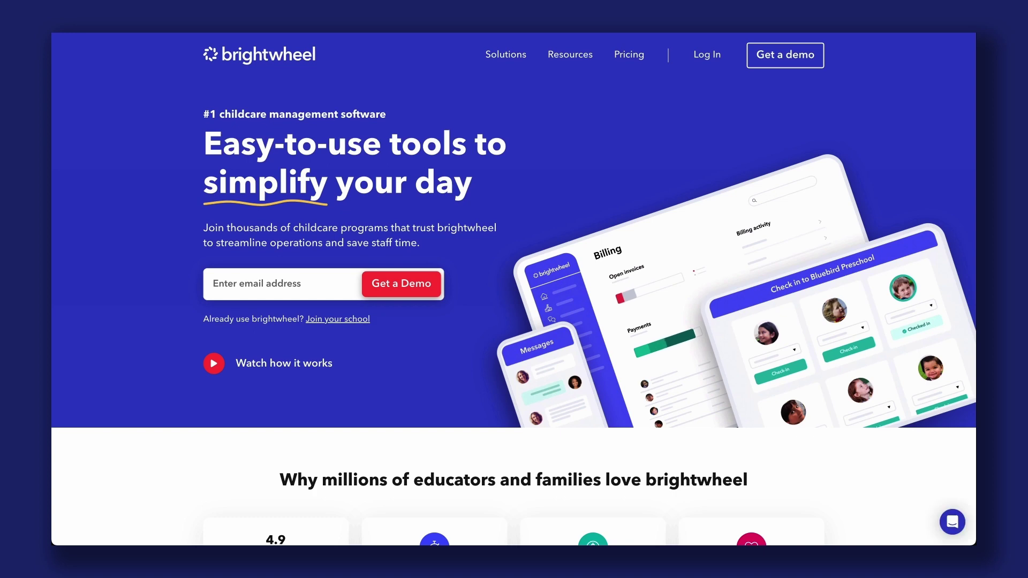
Step: Open the Log In page and start signing in with the account username
click(705, 60)
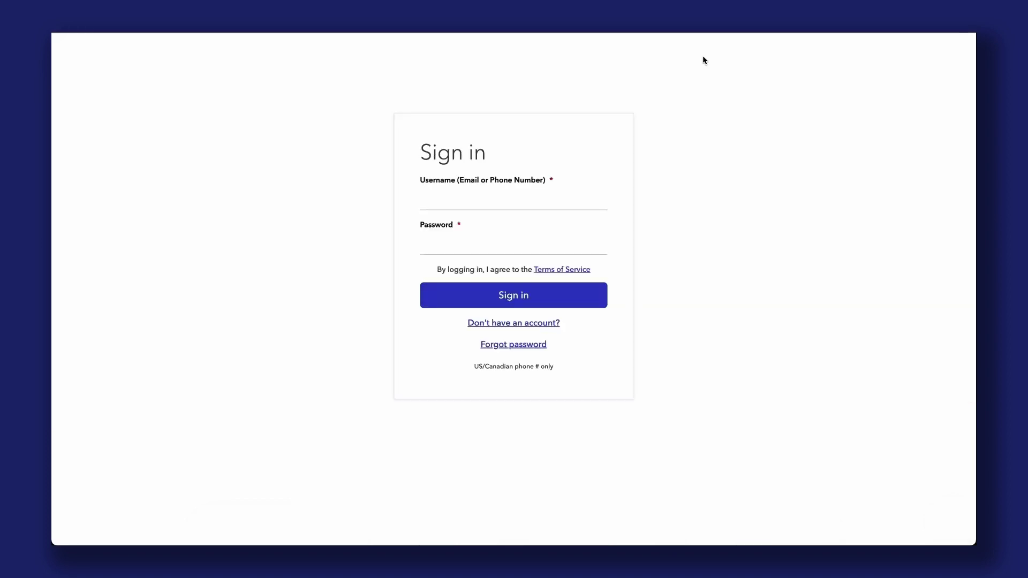
click(533, 199)
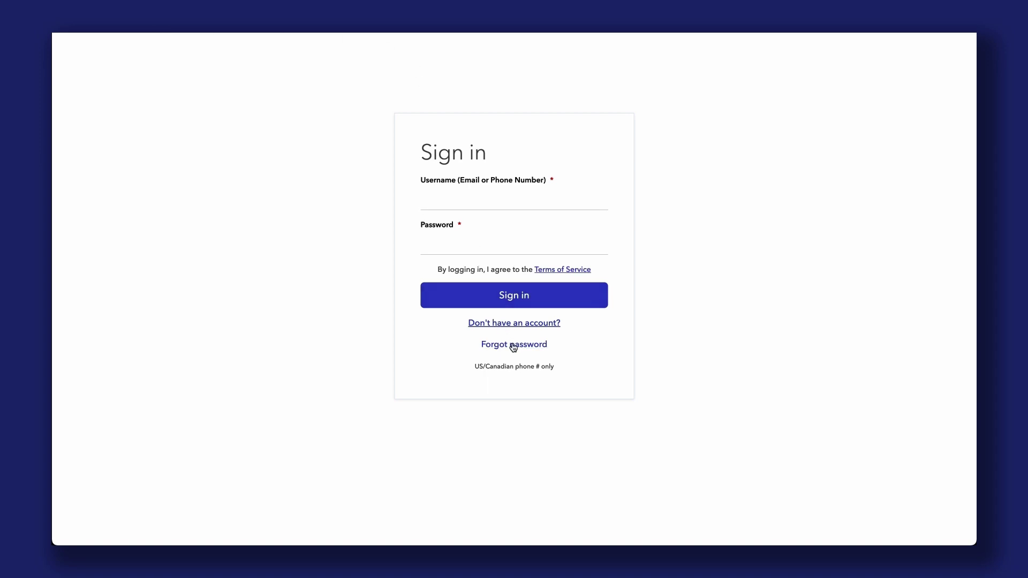
click(513, 346)
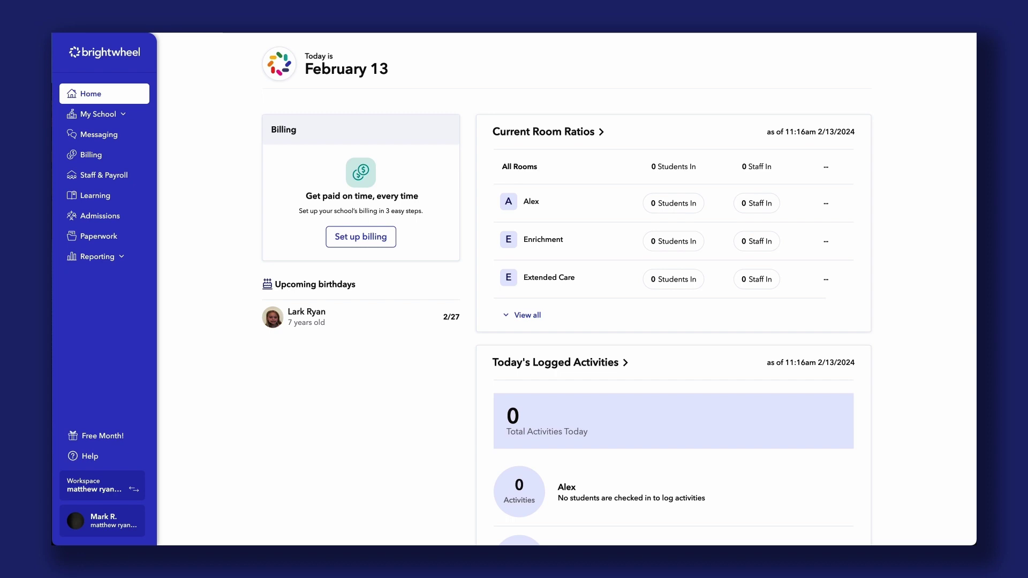
Step: Open My School > Students, try the Upload roster option, then return to the Student List
click(101, 114)
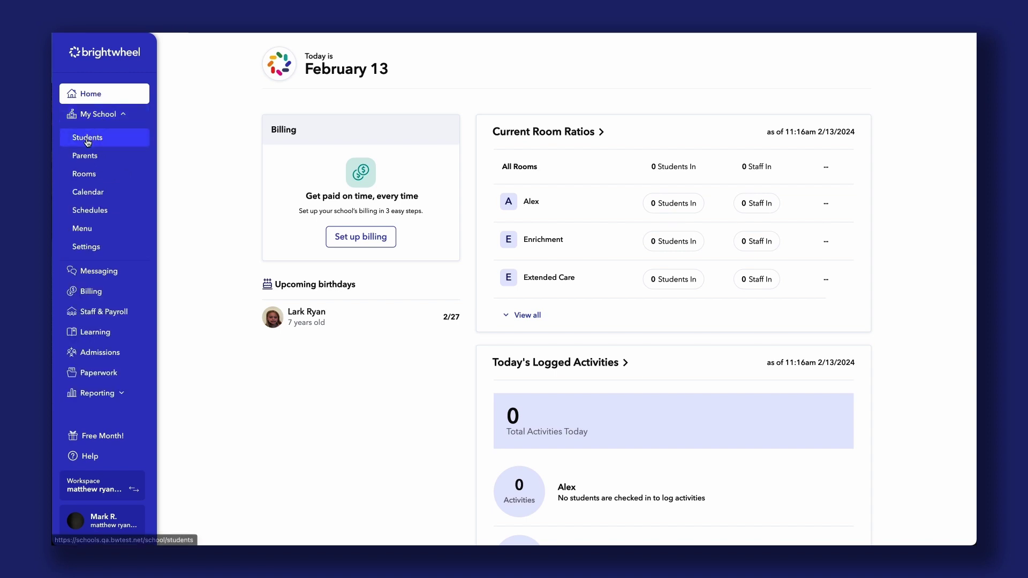
click(88, 141)
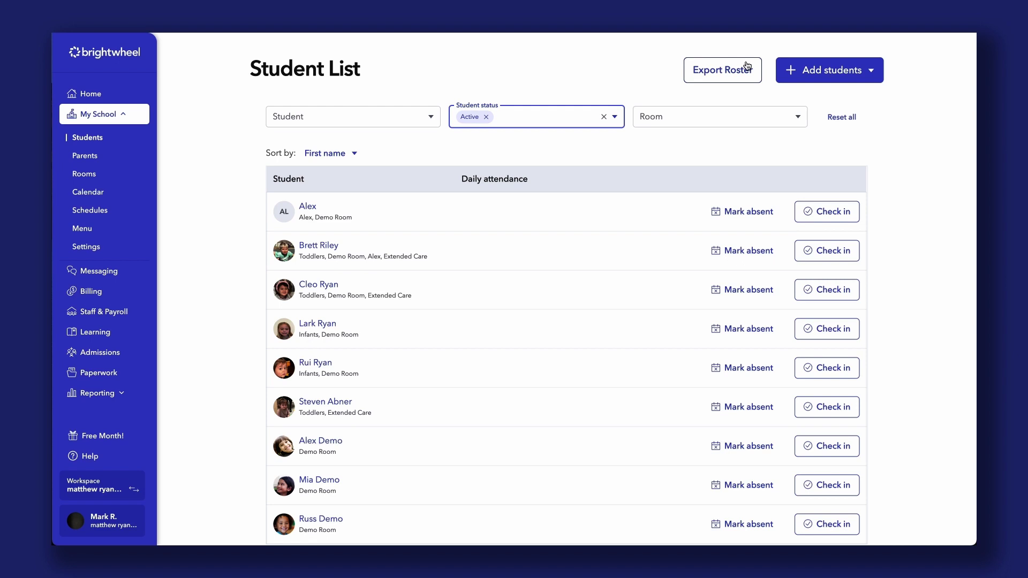
click(874, 73)
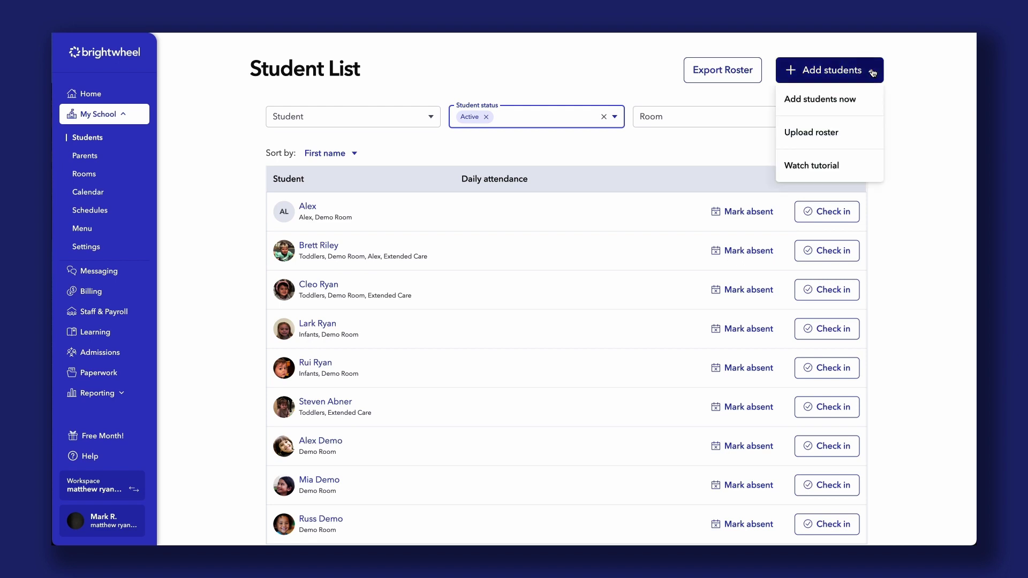
click(869, 134)
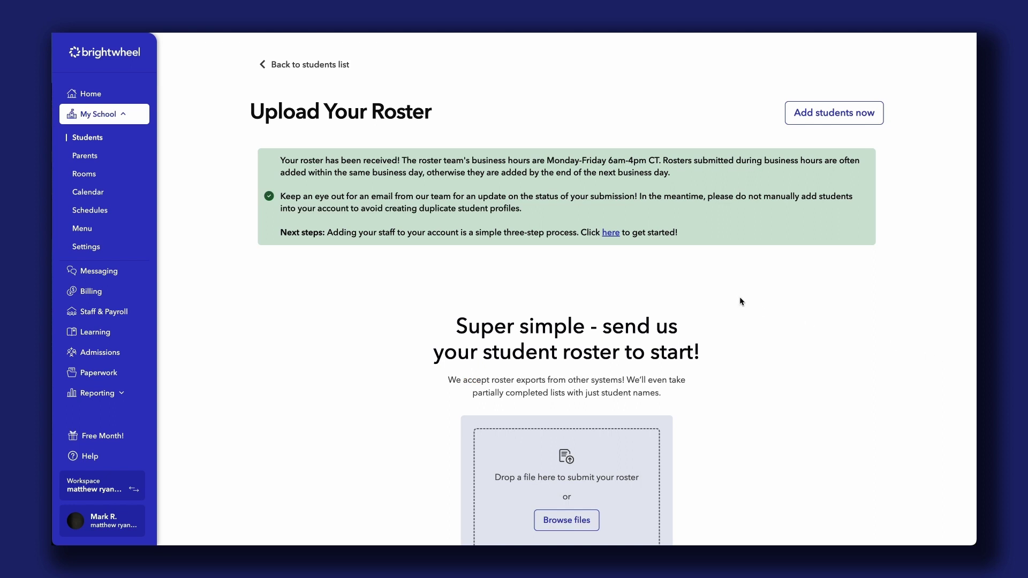
click(87, 137)
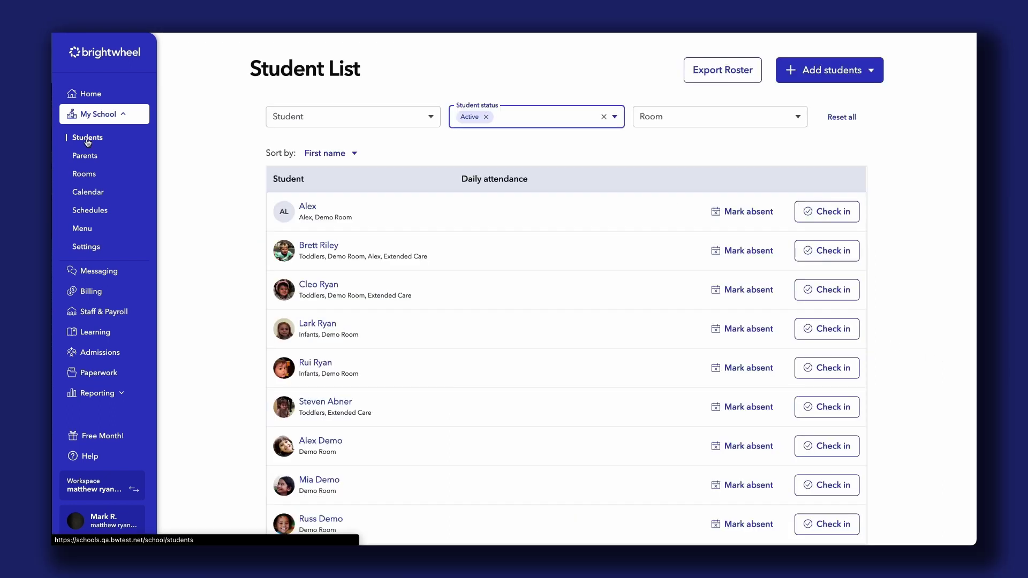
Step: Enter the first student's last name and assign a newly created homeroom, Room 234
click(873, 73)
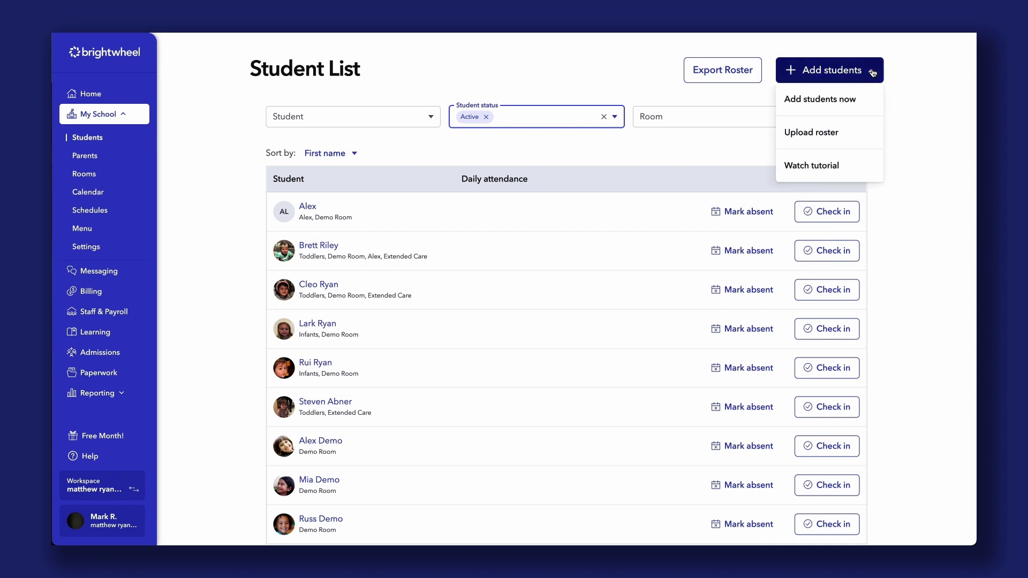
click(870, 102)
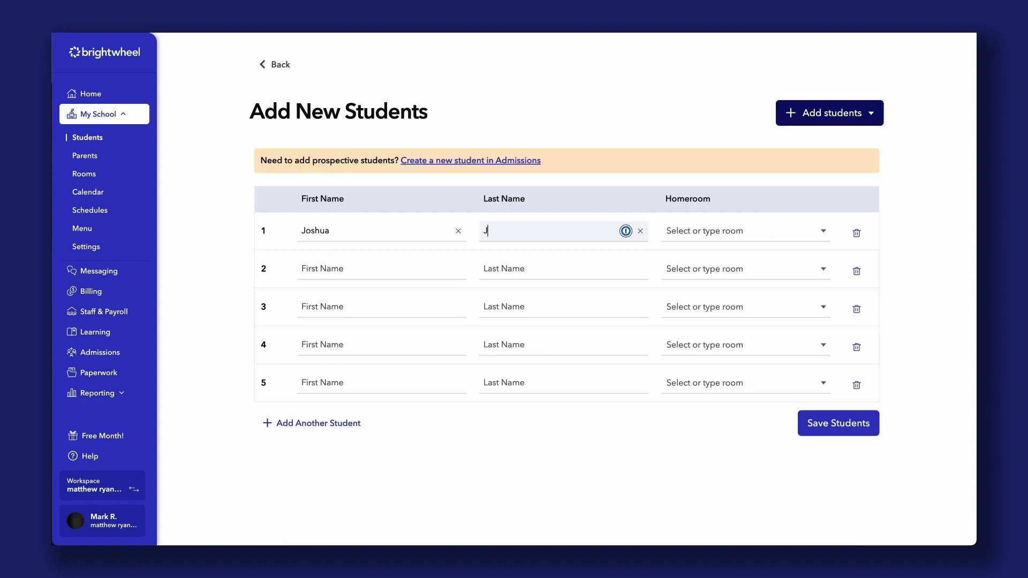
text(acobs)
click(745, 231)
text(Roo)
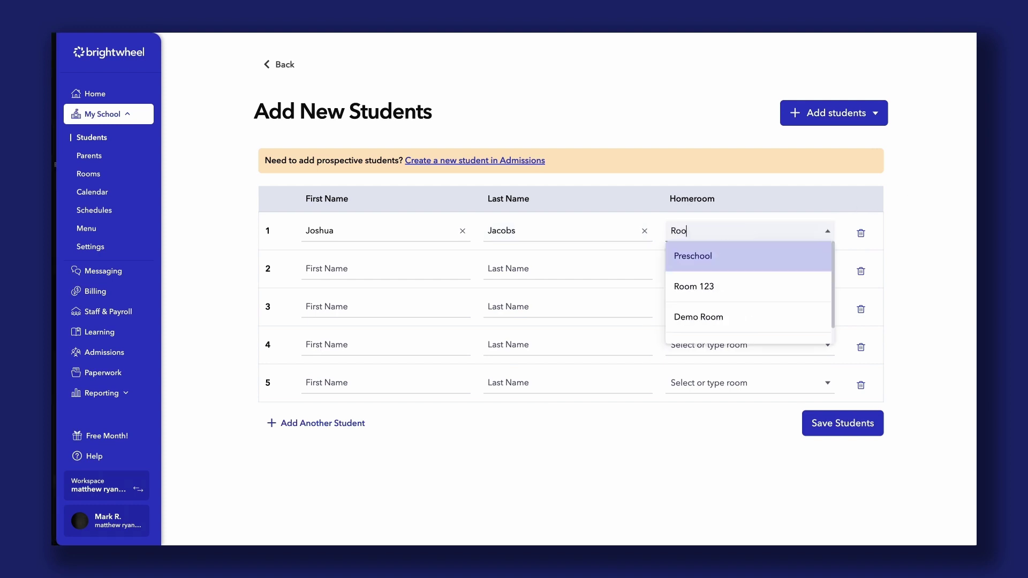
text(m 2)
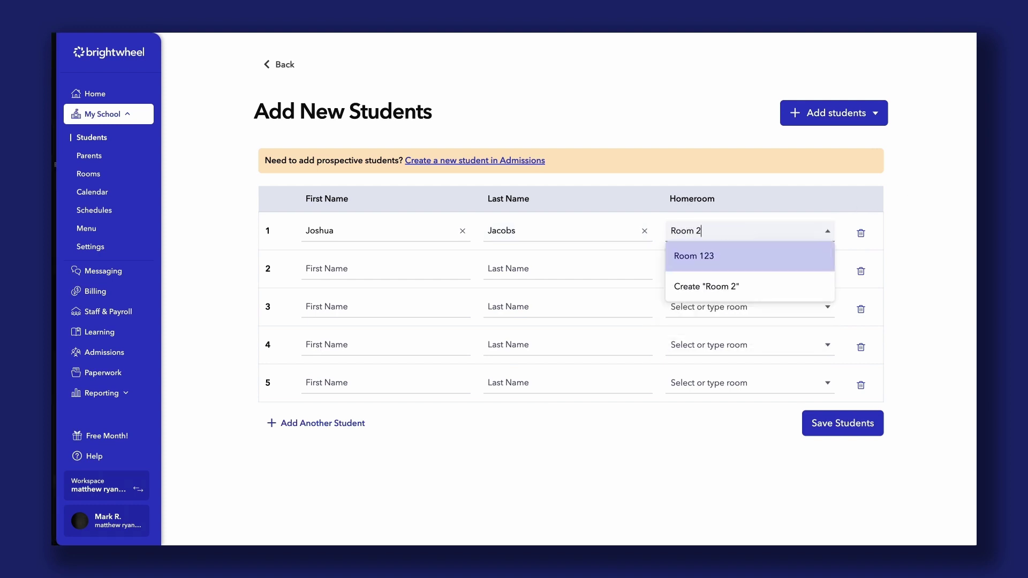
text(34)
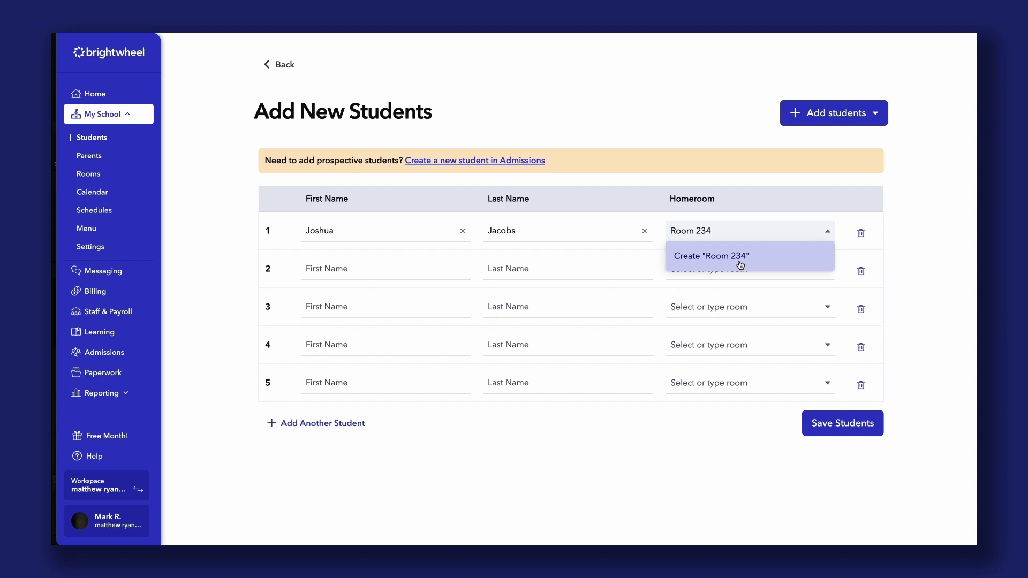
click(741, 265)
Step: Save the five new students to the roster and confirm
click(848, 428)
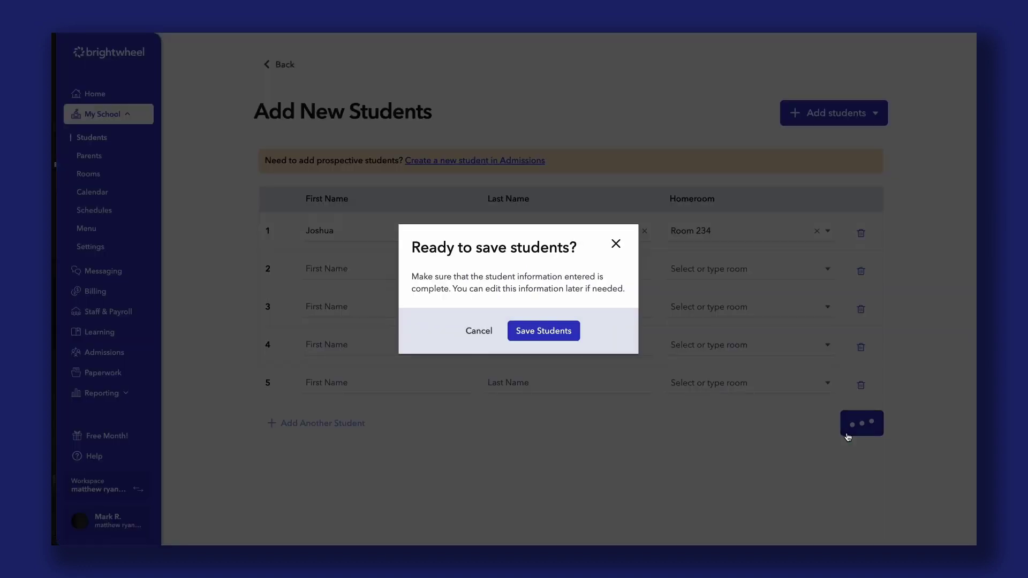
click(568, 332)
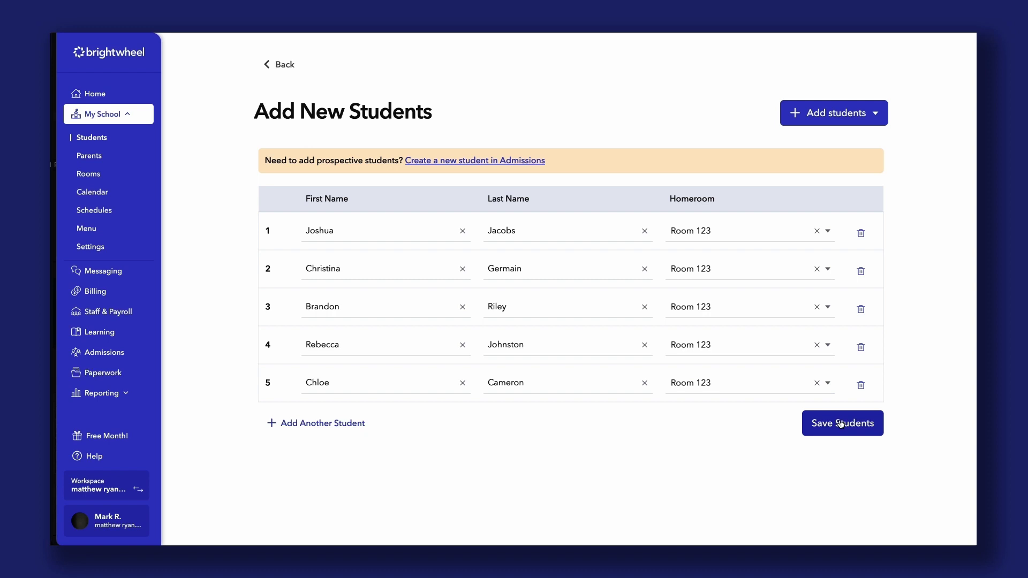
click(841, 424)
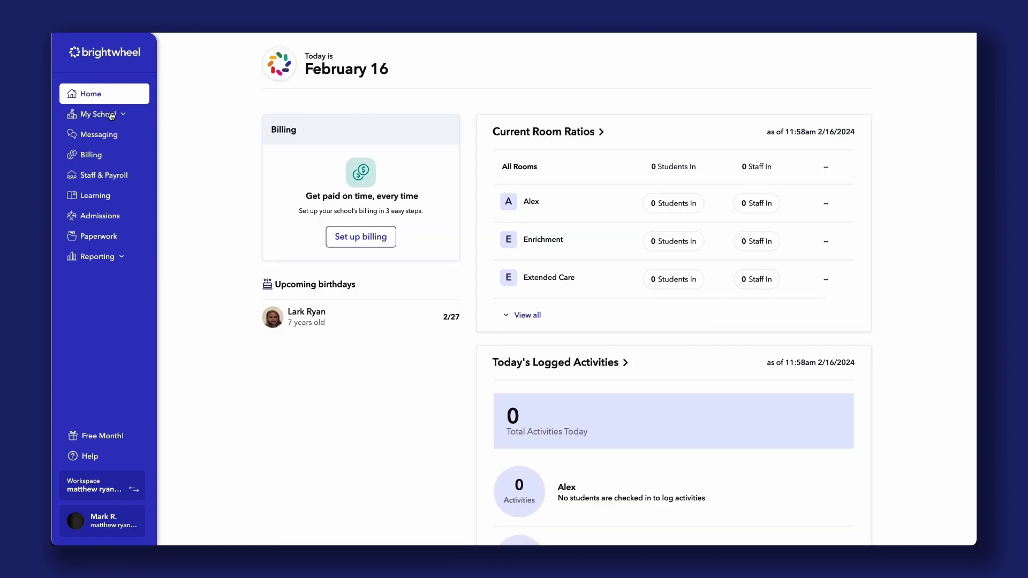
Step: Open the Parent List and start adding a parent for a student without one
click(123, 116)
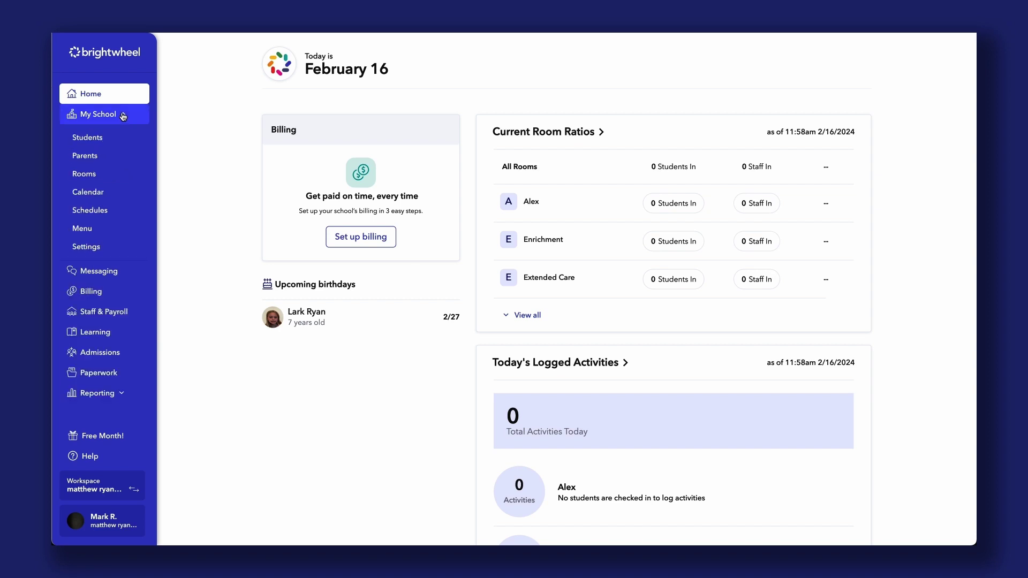
click(121, 159)
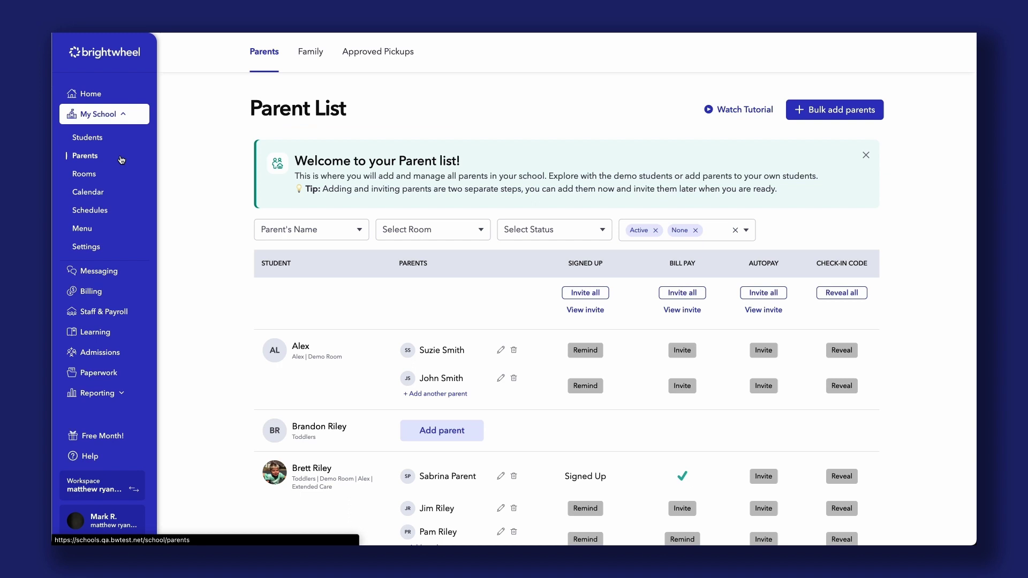
scroll(233, 224, down, 5)
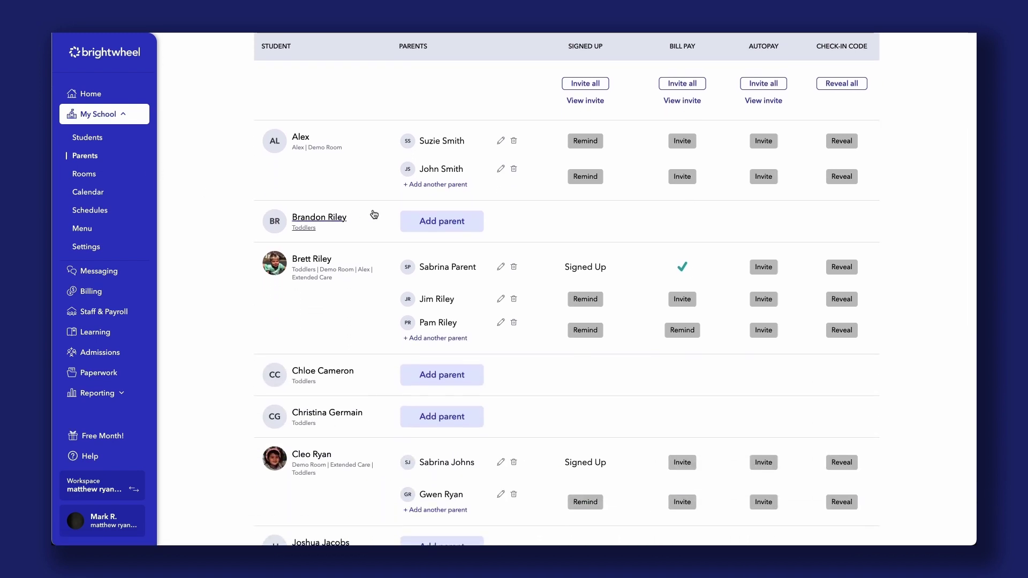
click(455, 225)
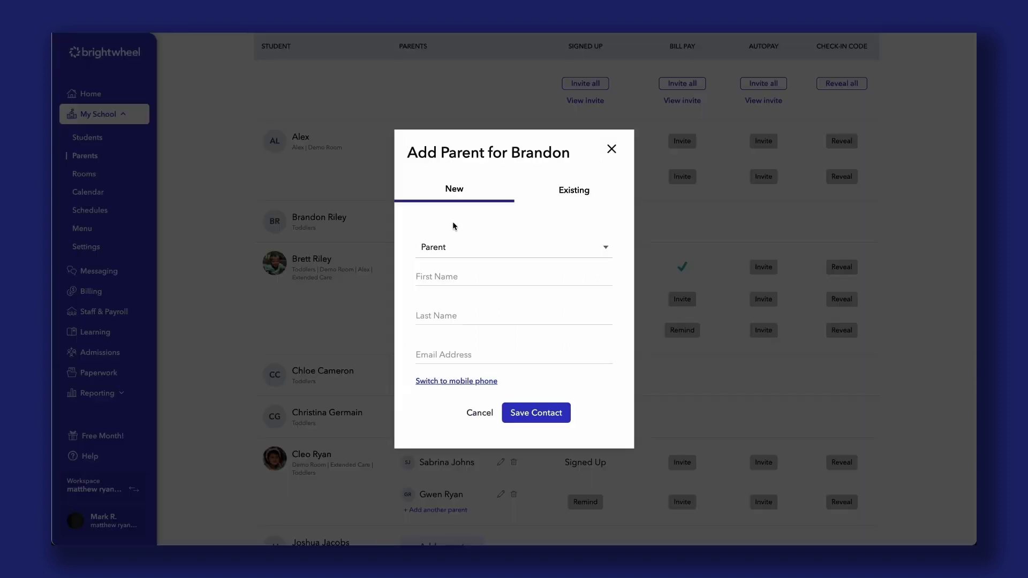
Step: Enter the parent's first name, last name and e-mail, save the contact, and send an invite
click(461, 274)
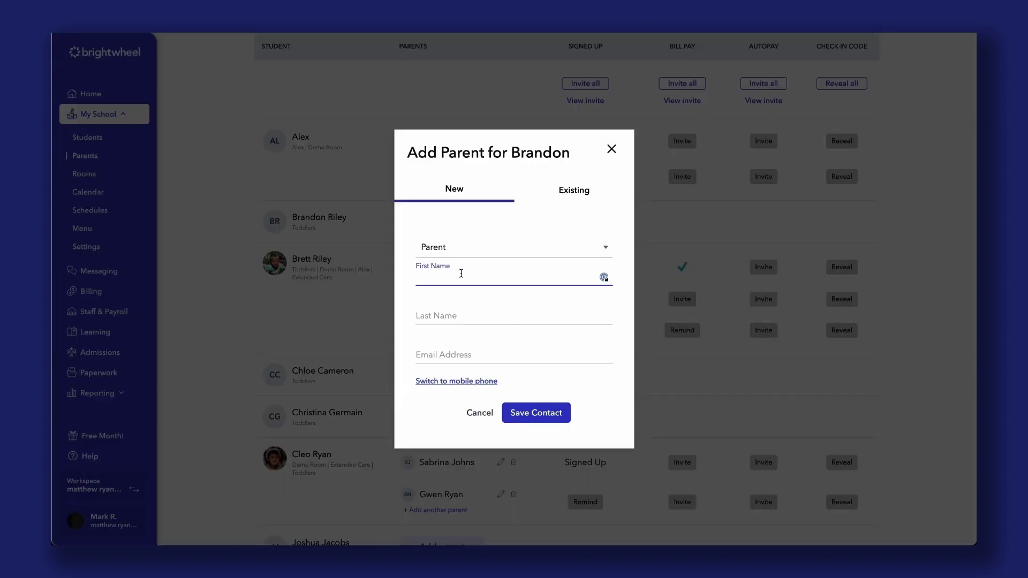
click(466, 312)
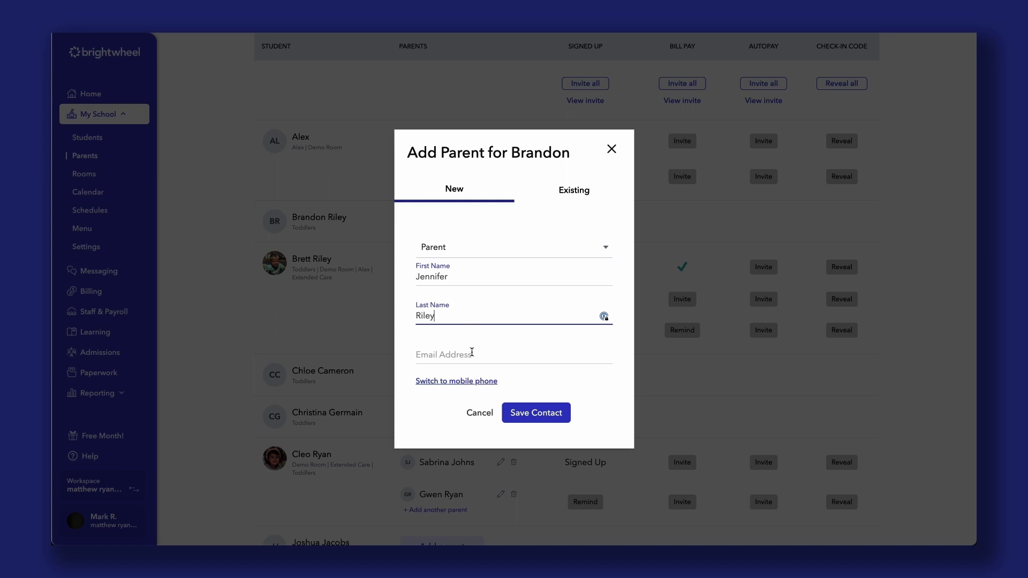
click(472, 352)
key(ctrl+v)
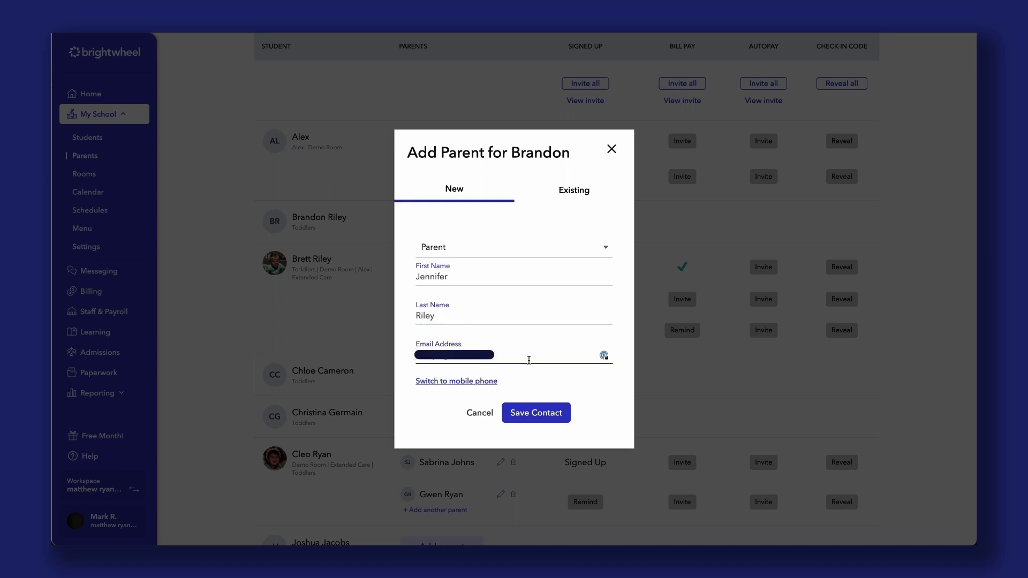
click(530, 411)
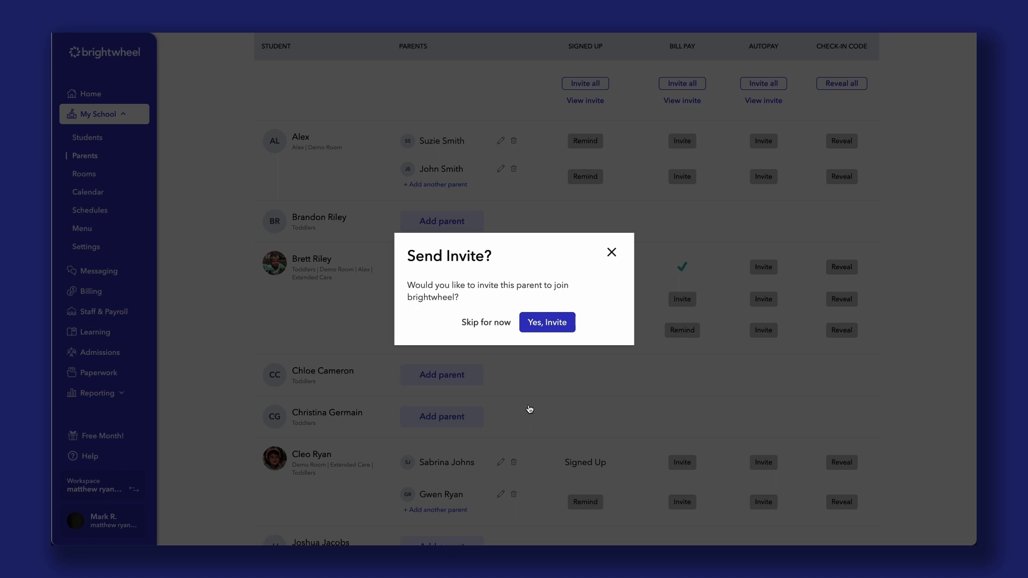
click(554, 324)
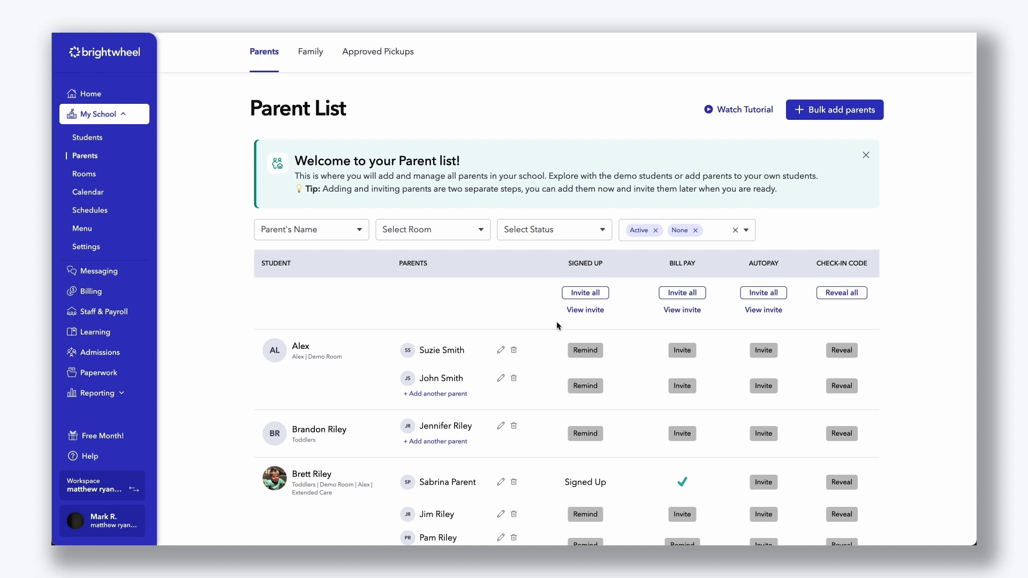
Step: Add the parent's mobile phone number to their contact, save it, and send the invite
scroll(557, 326, down, 4)
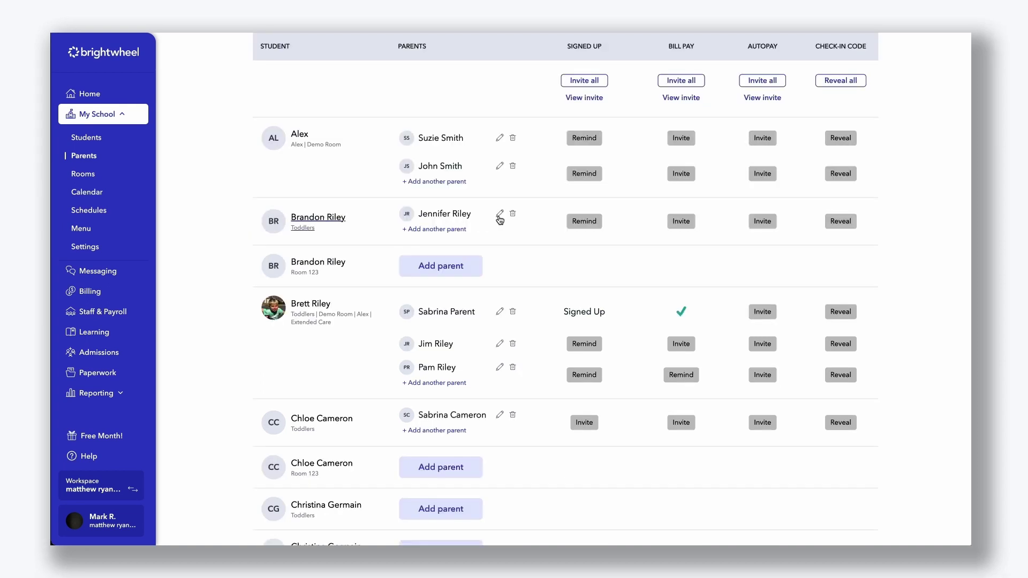
click(500, 217)
click(500, 217)
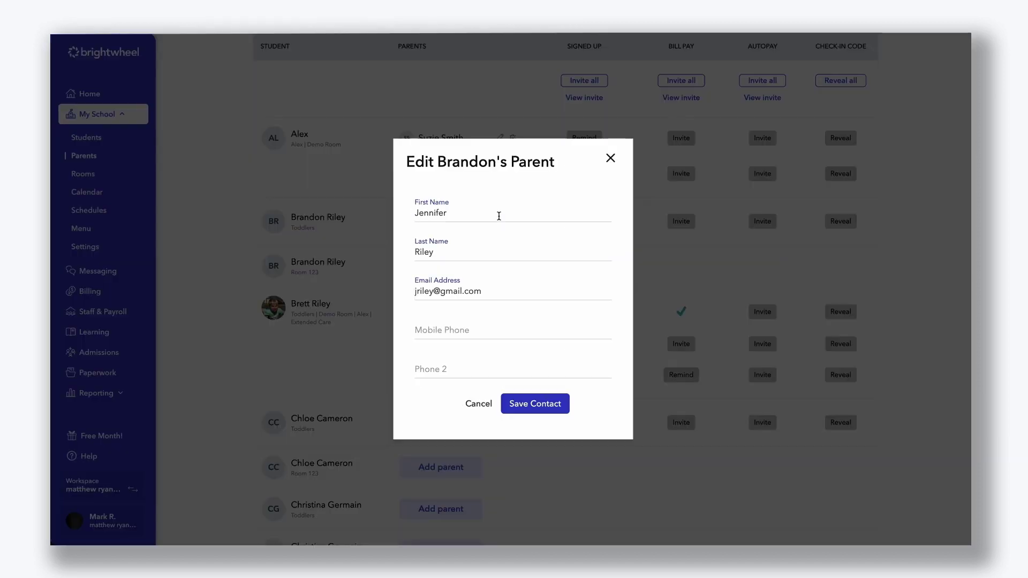
click(497, 329)
text(555-855-5555)
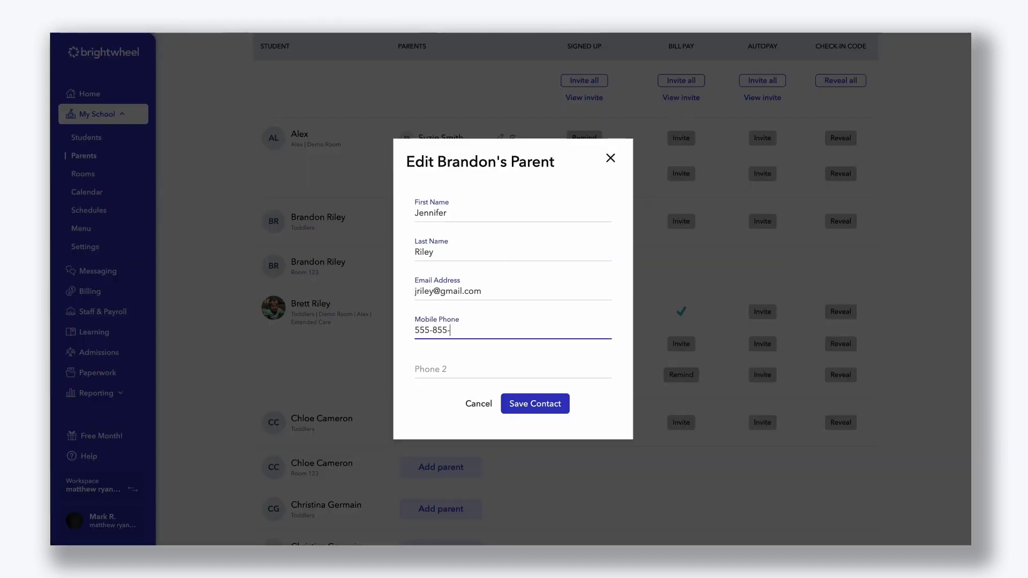
click(541, 405)
click(544, 324)
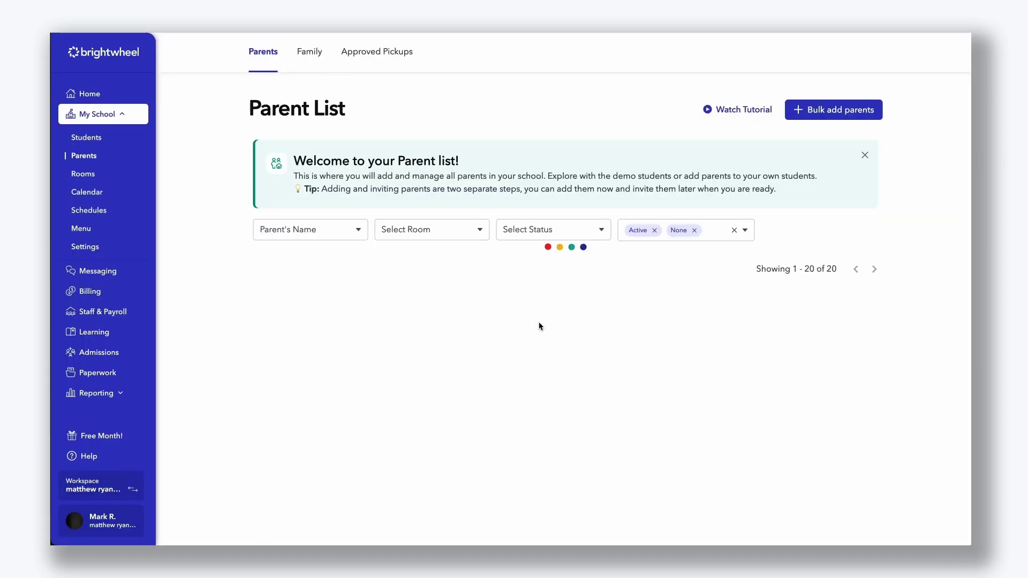
click(585, 293)
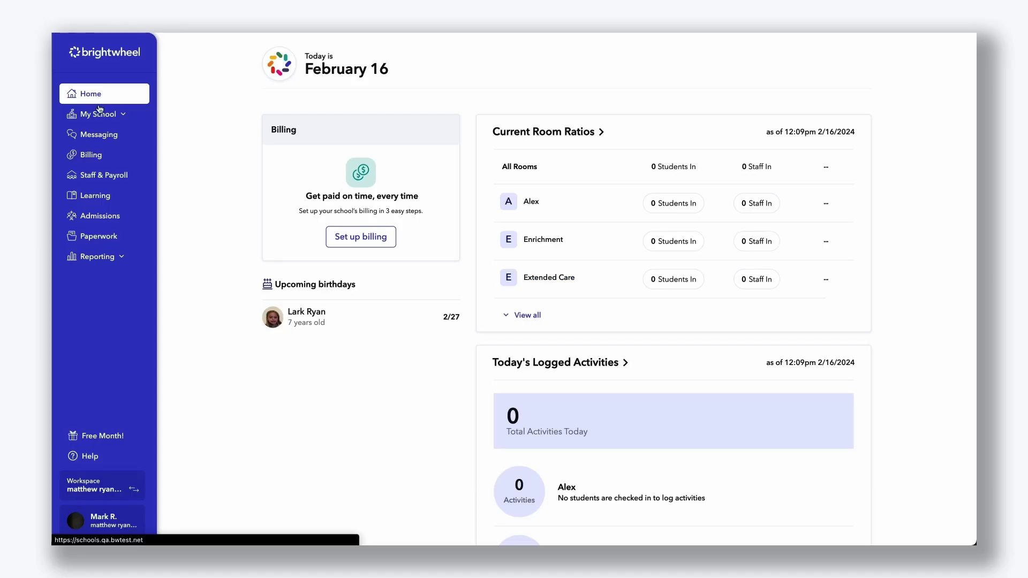
Step: Start a new staff entry with the staff member's first and last name
click(100, 179)
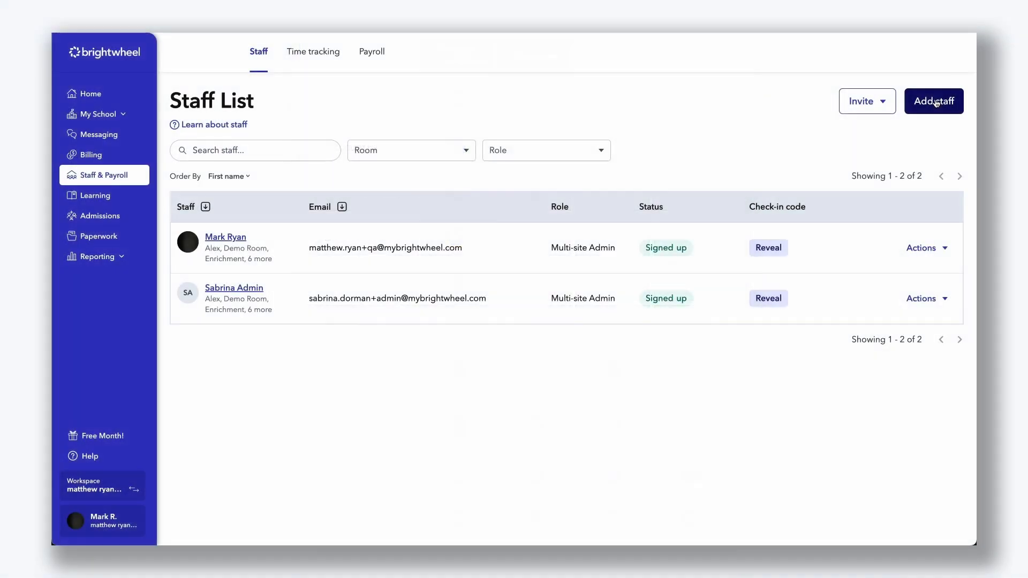
click(936, 103)
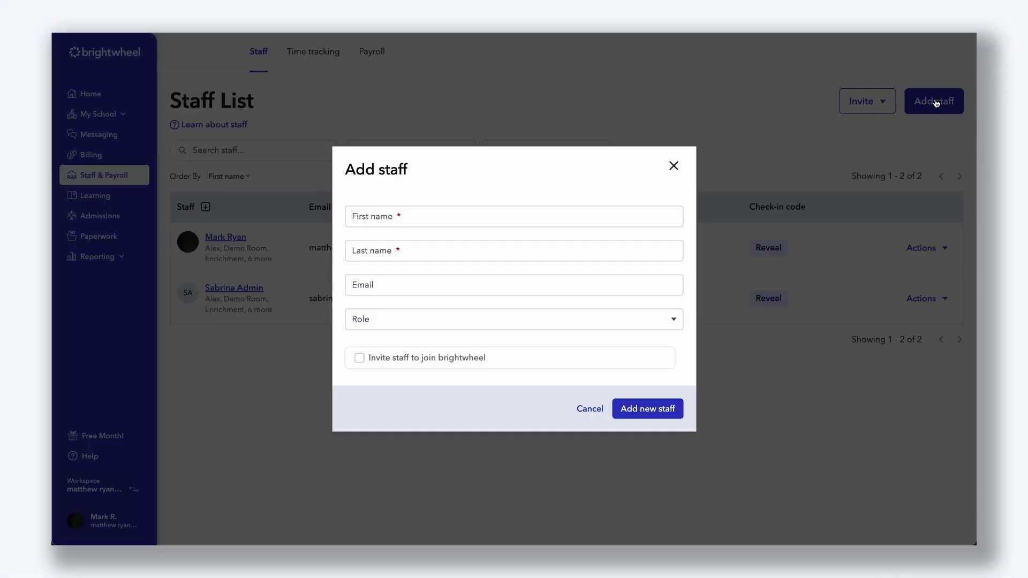
click(560, 214)
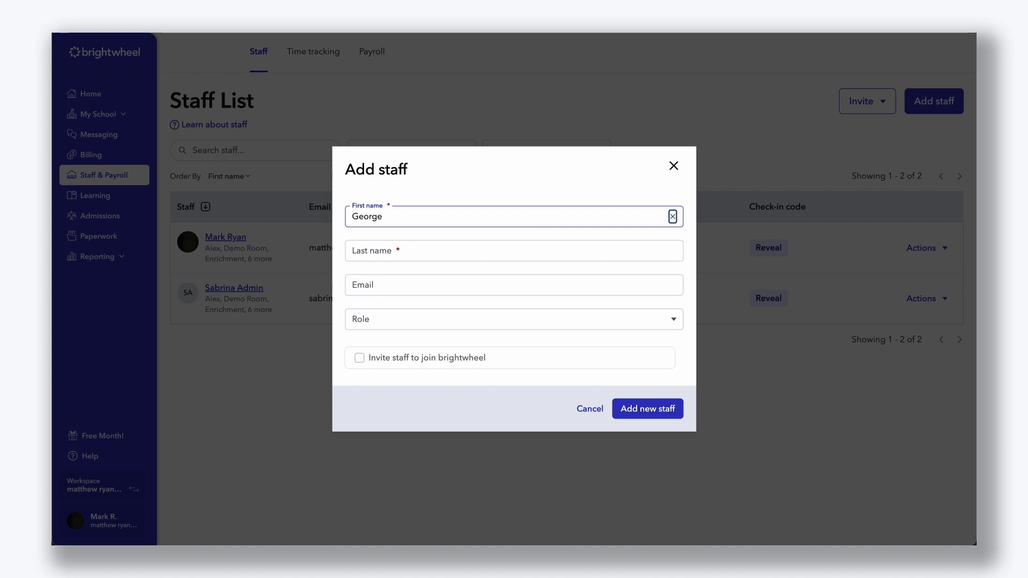
key(Tab)
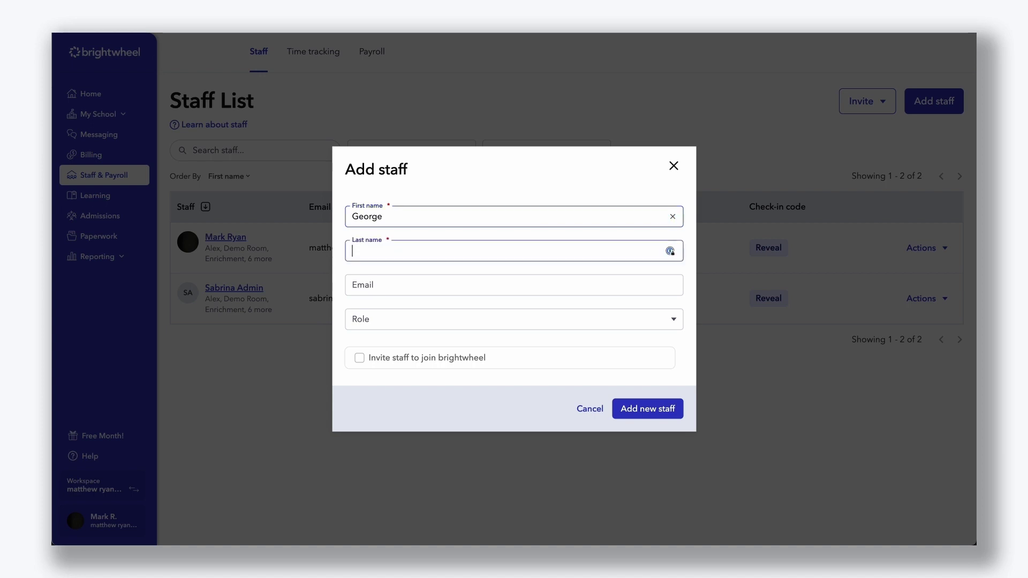
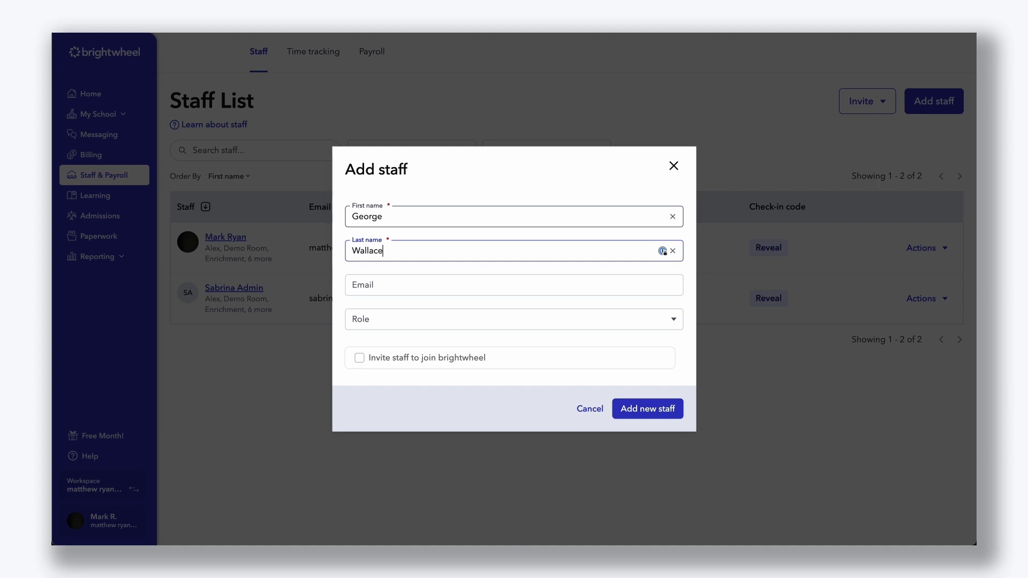
Step: Search the Help Center for 'room device mode'
click(560, 290)
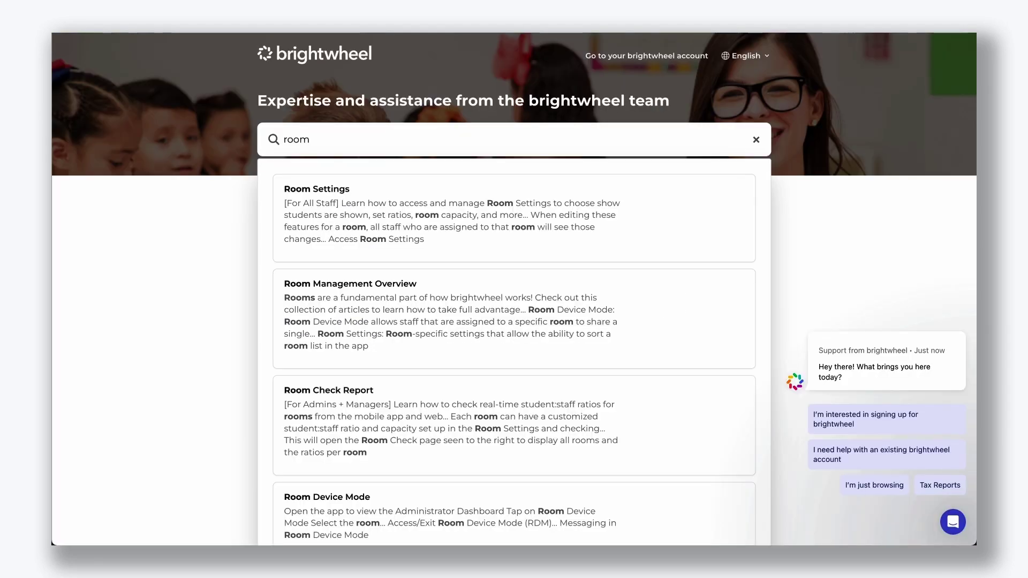
text(dev)
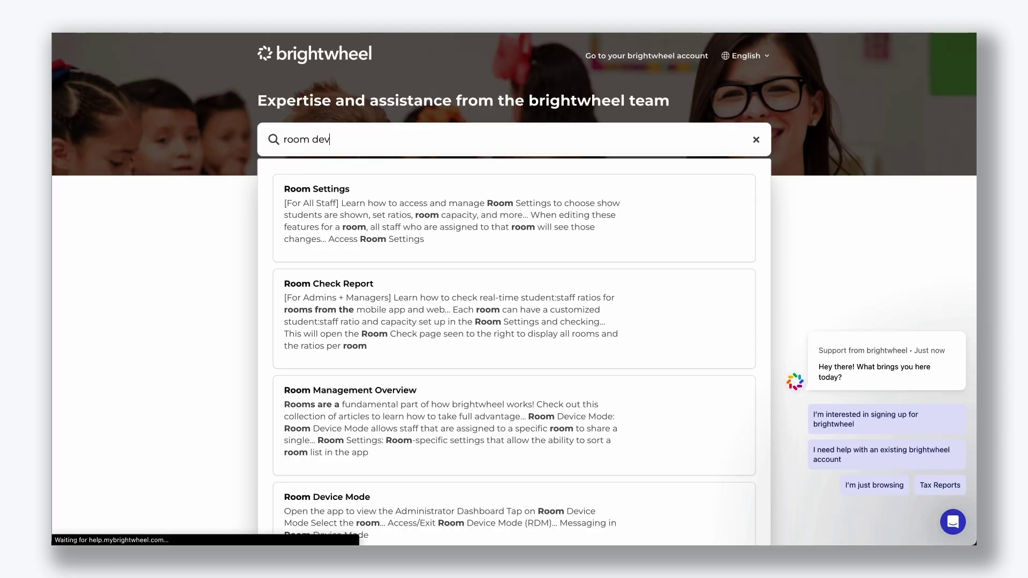
text(ice mode)
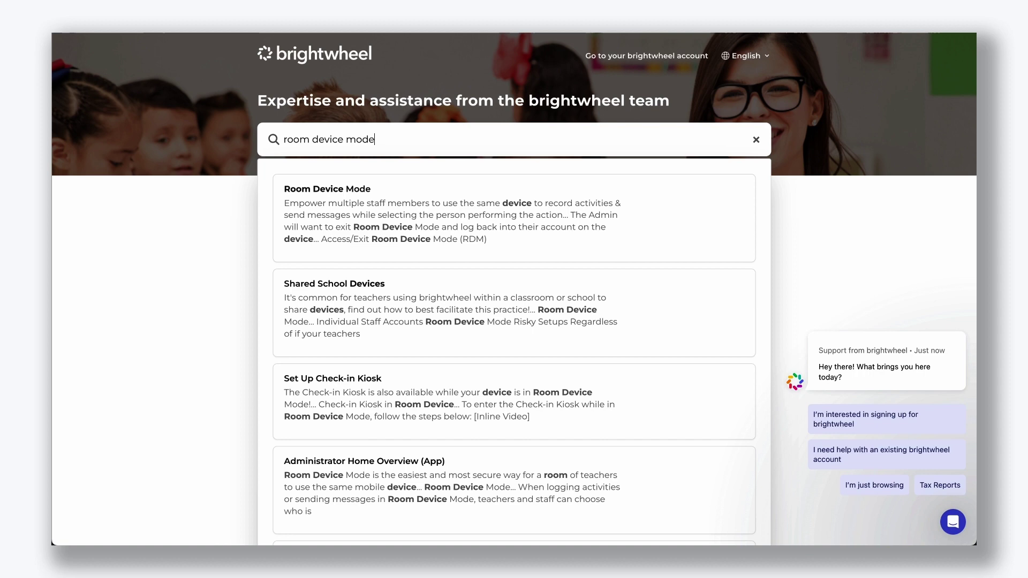
key(Return)
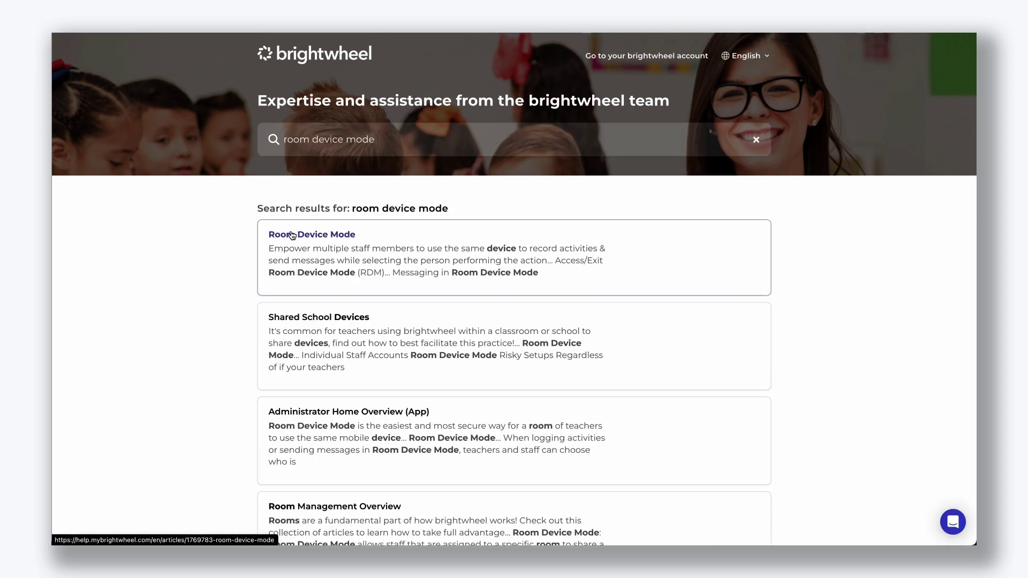
Step: Give the new staff member the Admin role and save them to the school
click(292, 236)
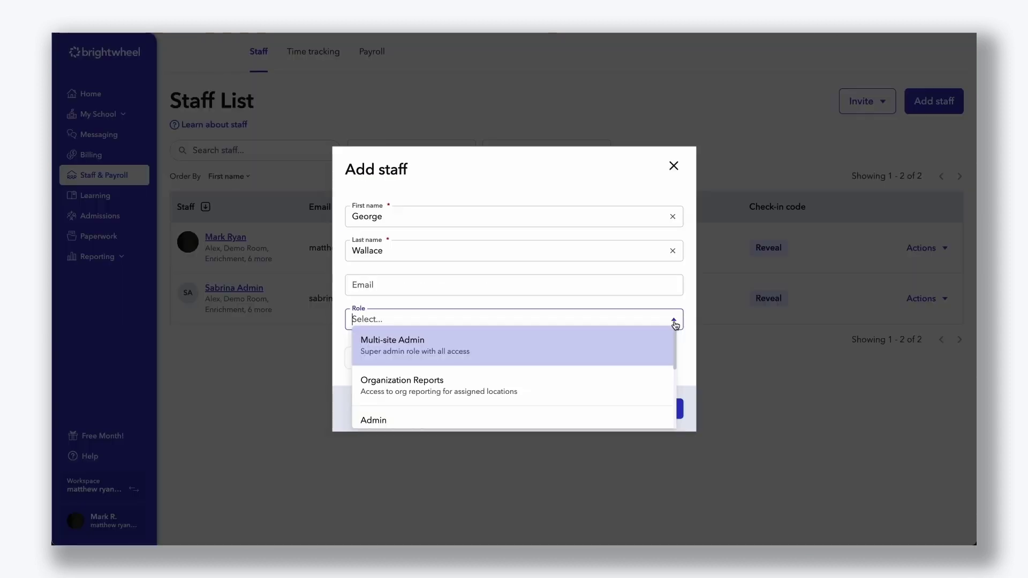
scroll(595, 335, down, 1)
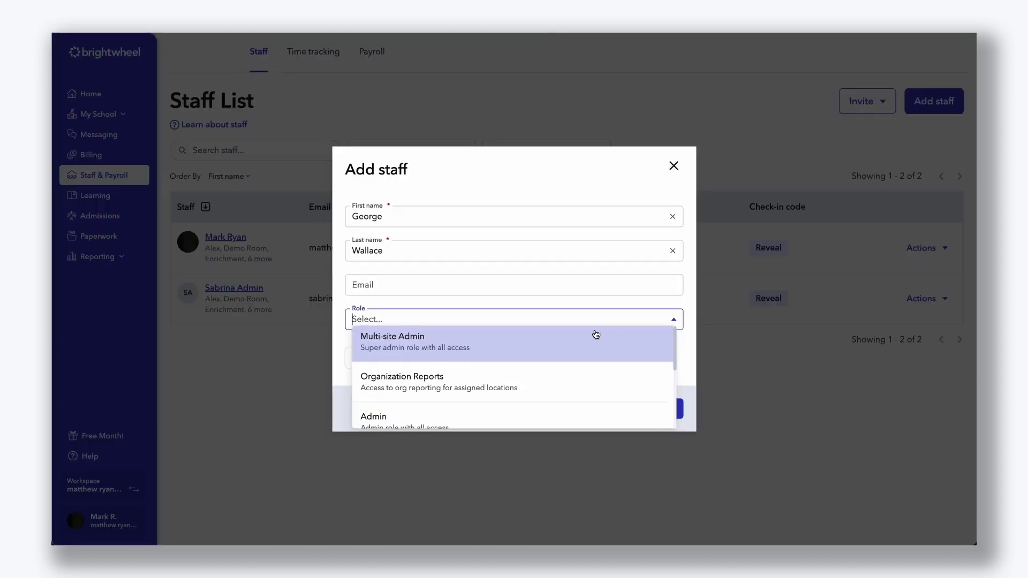
click(592, 361)
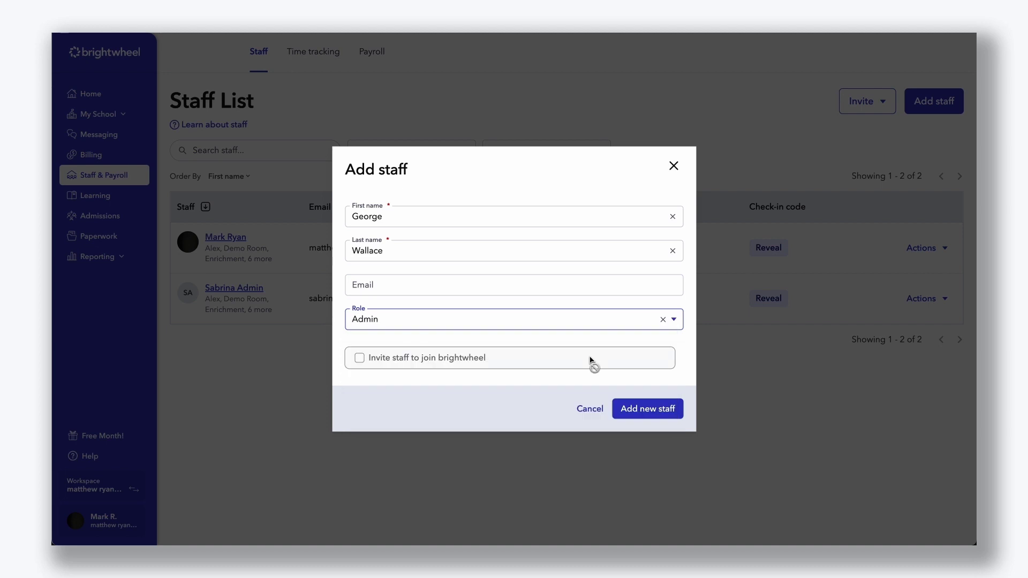
key(shift+Tab)
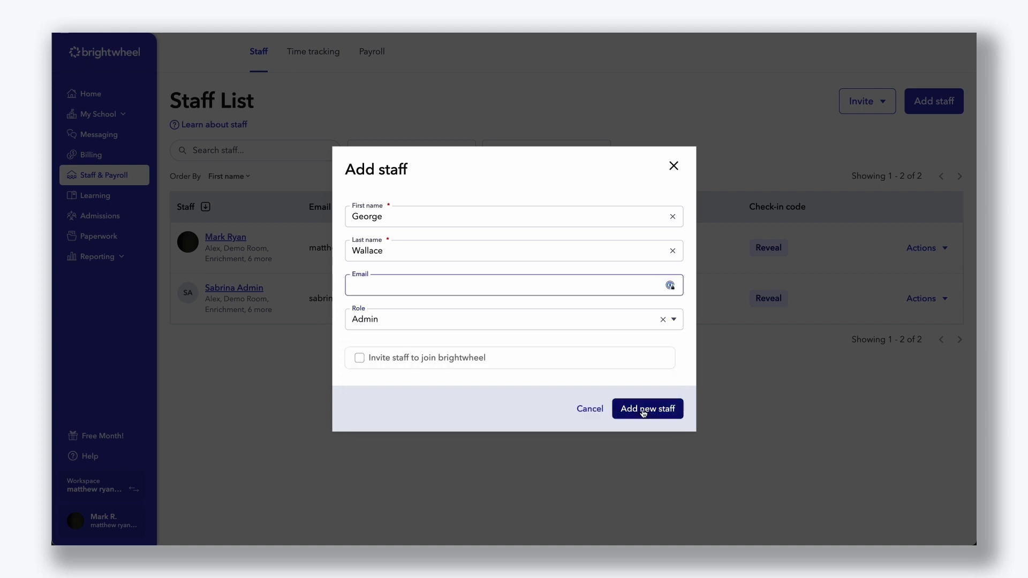
click(643, 410)
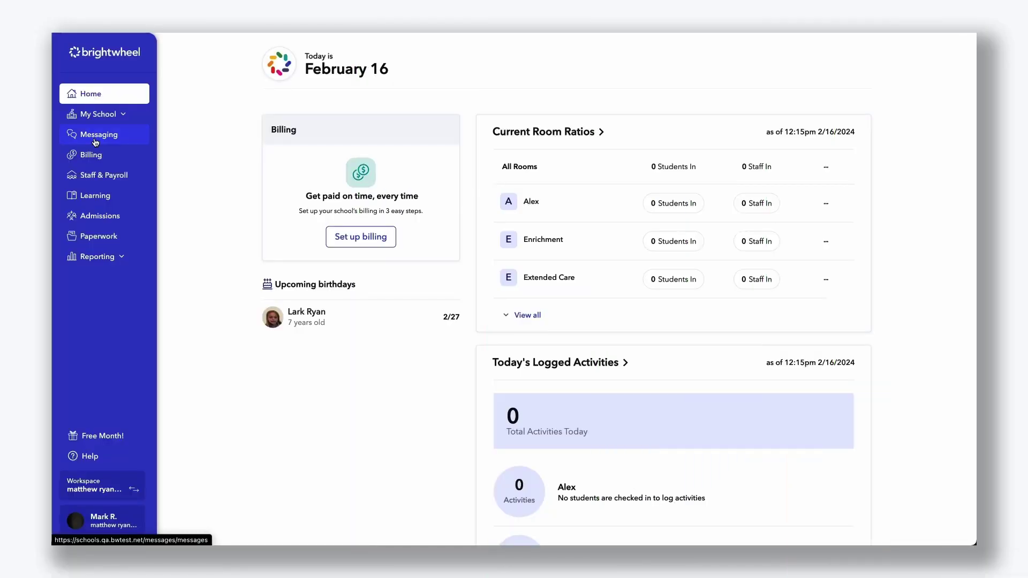
Step: Start a new parent message addressed to every room
click(96, 142)
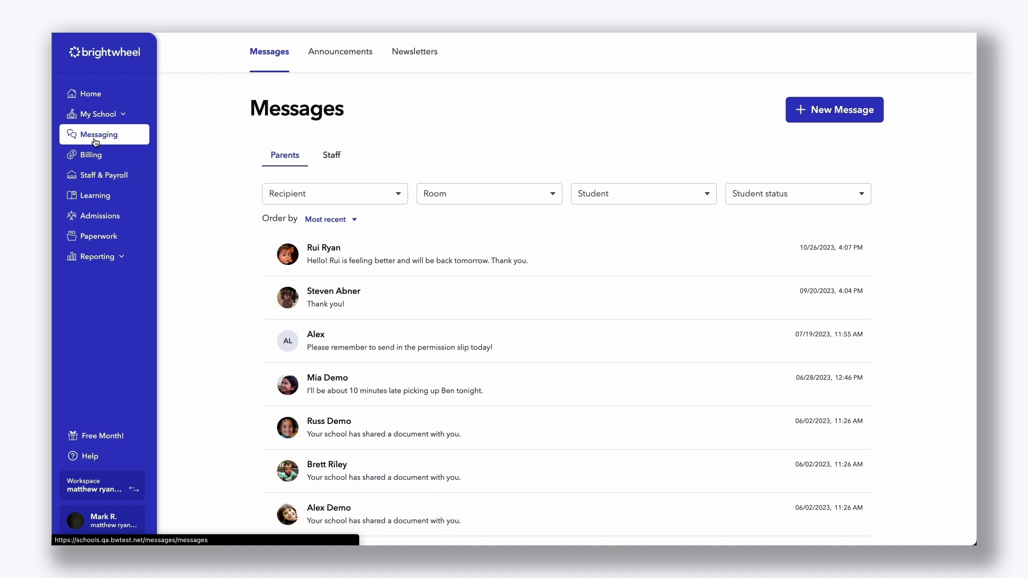
click(843, 107)
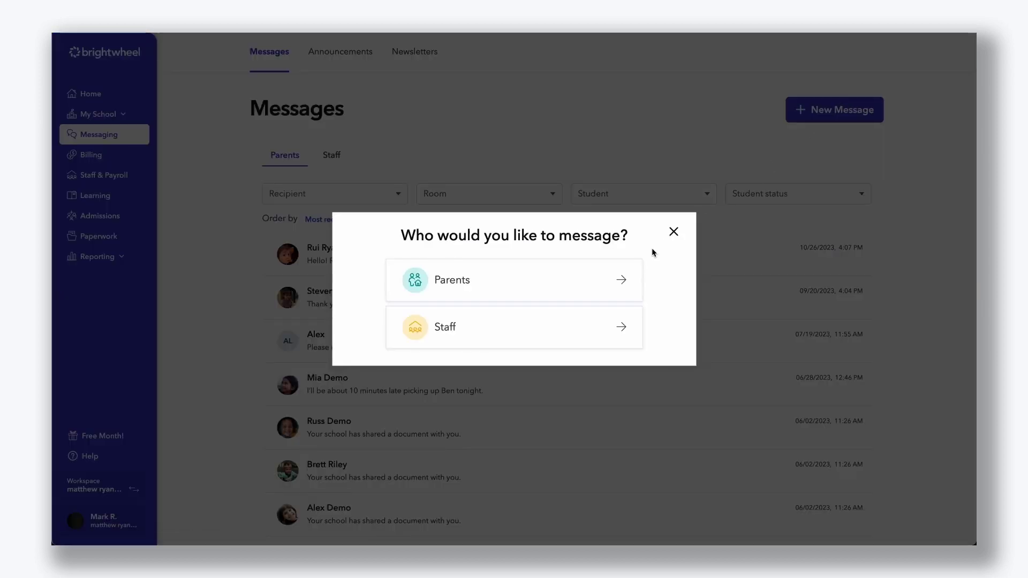
click(617, 280)
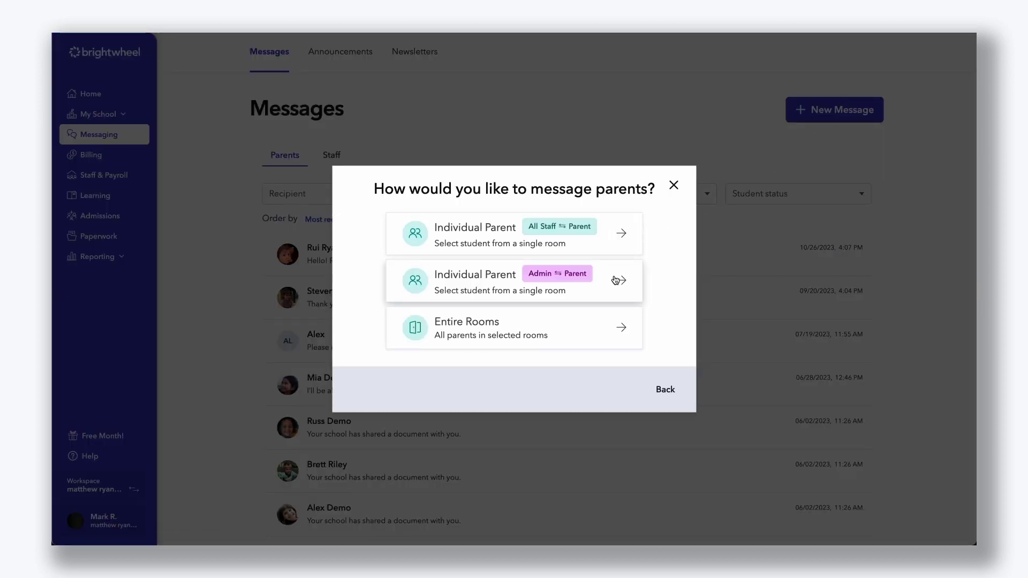
click(619, 331)
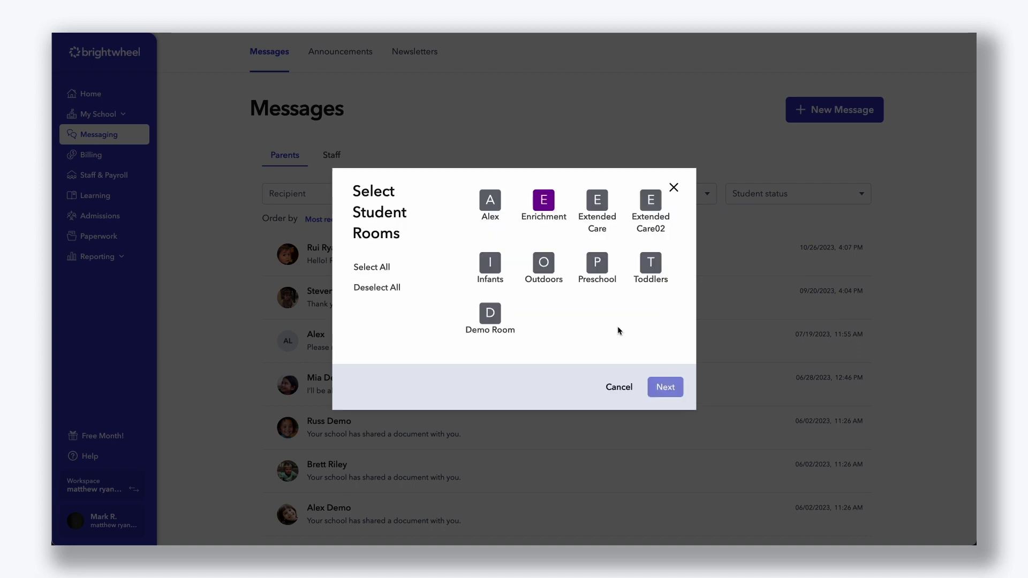
click(379, 268)
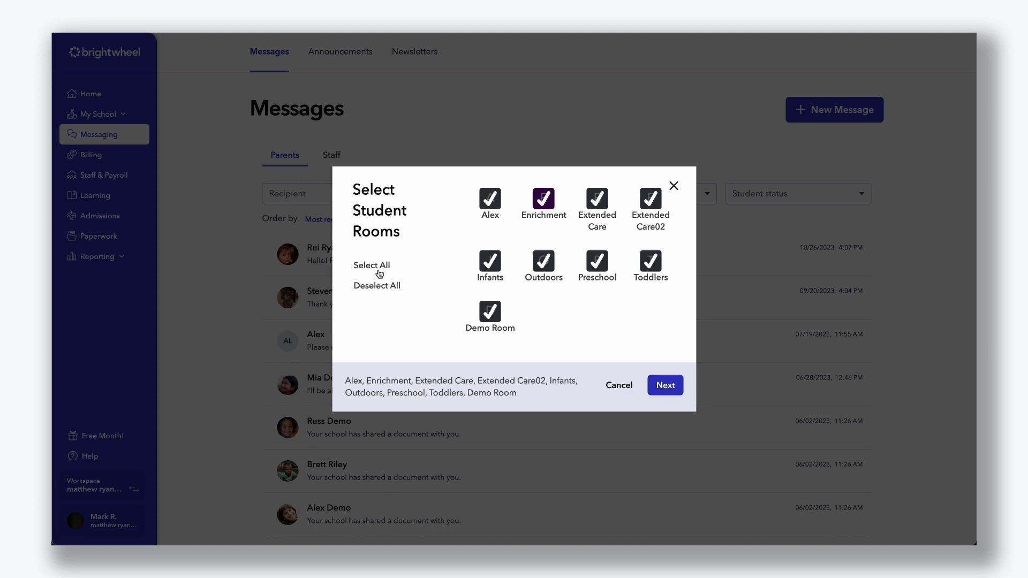
click(678, 389)
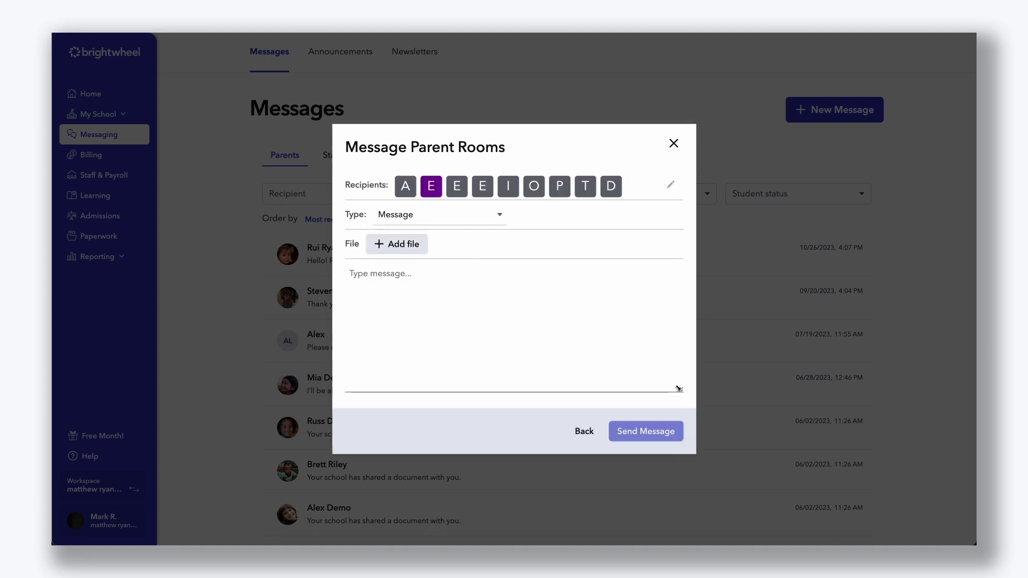
Step: Make it an Alert also sent by SMS, paste the Academy course text, and send it
click(499, 216)
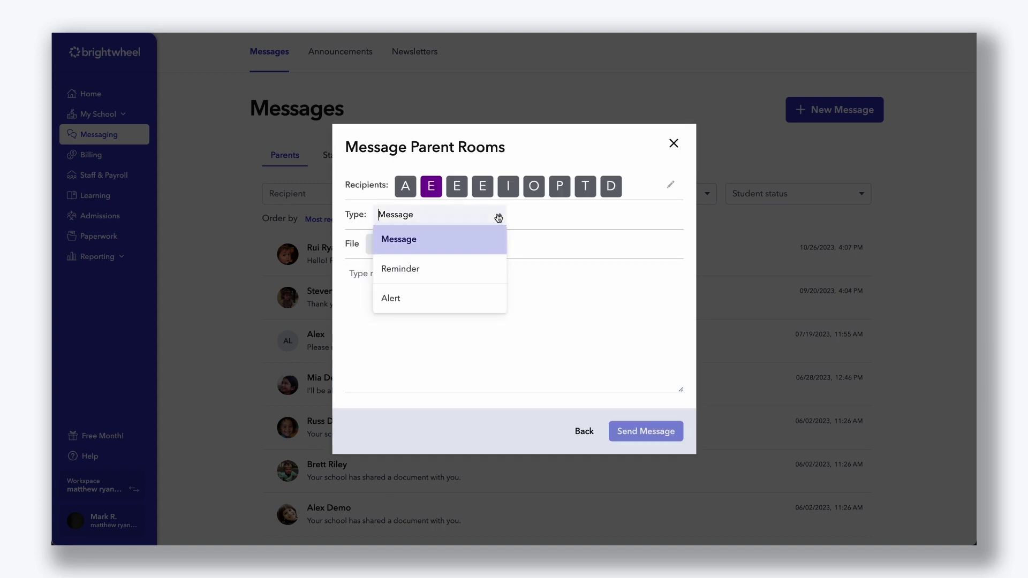
click(537, 216)
click(485, 217)
click(497, 288)
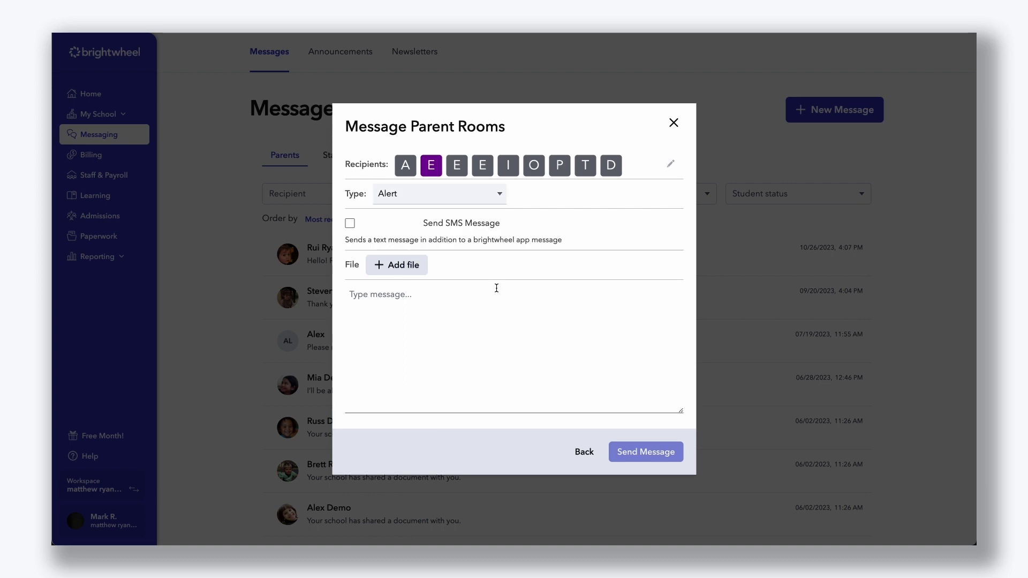
click(350, 224)
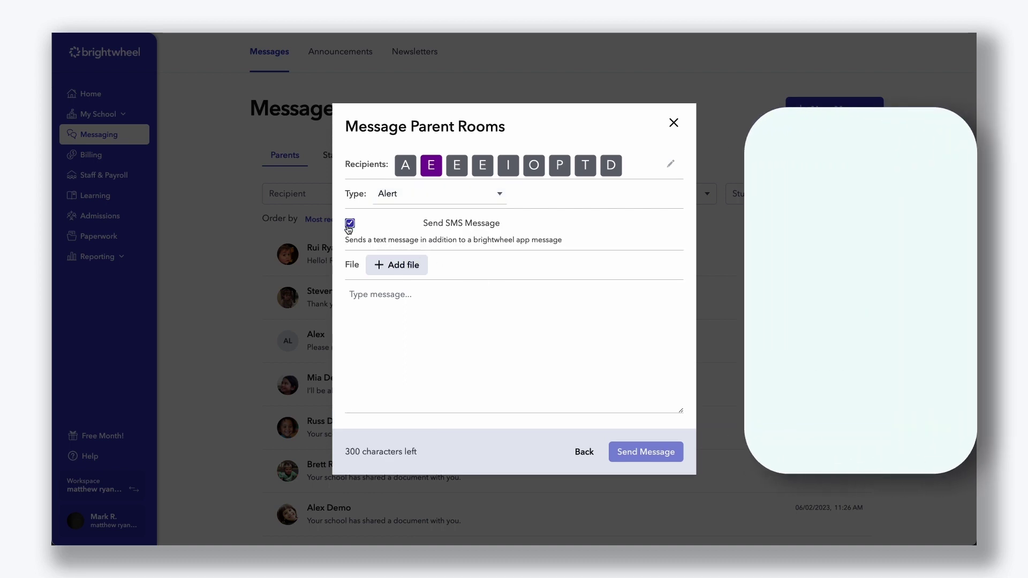
click(391, 299)
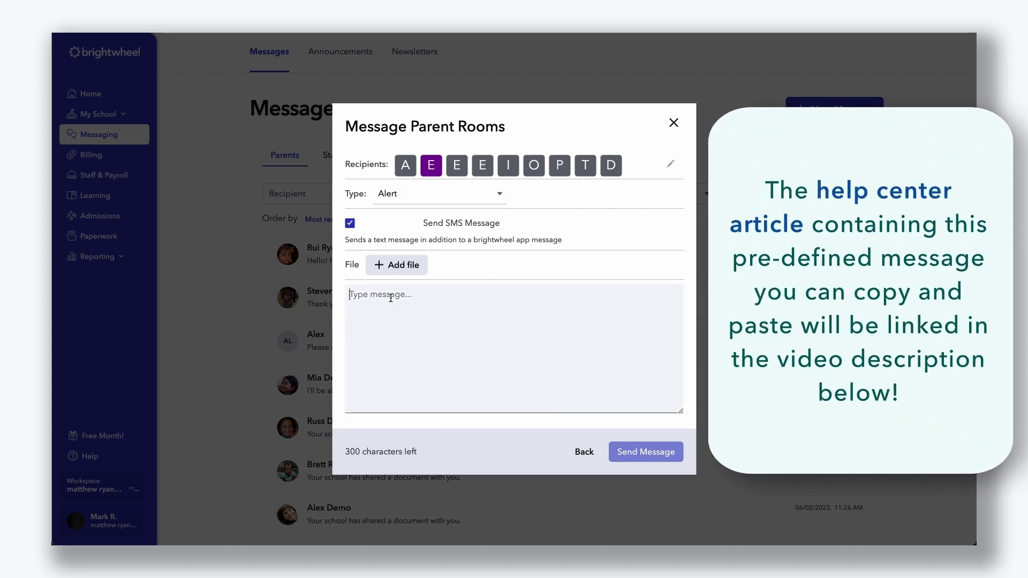
key(ctrl+v)
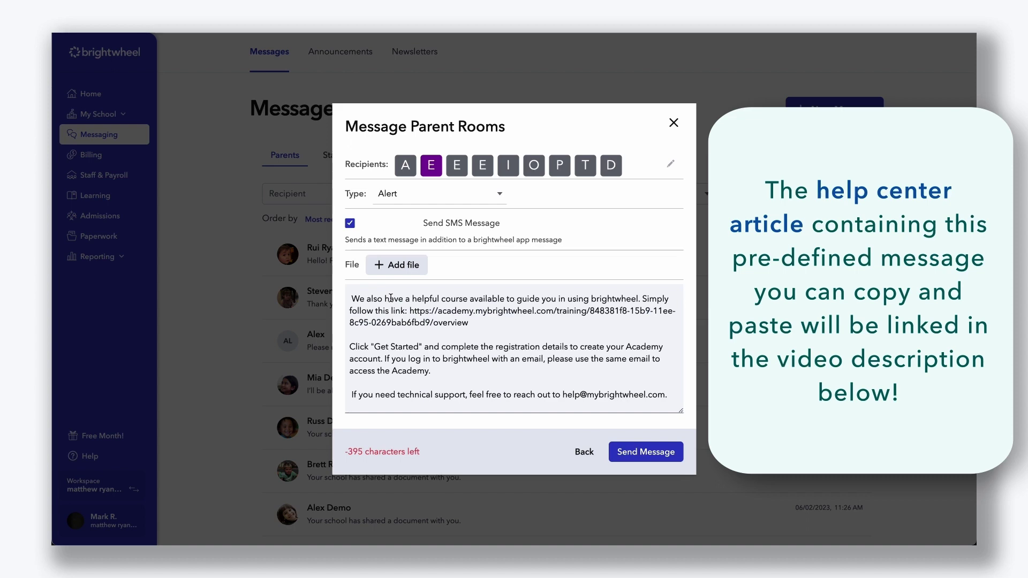
scroll(391, 298, up, 2)
click(645, 452)
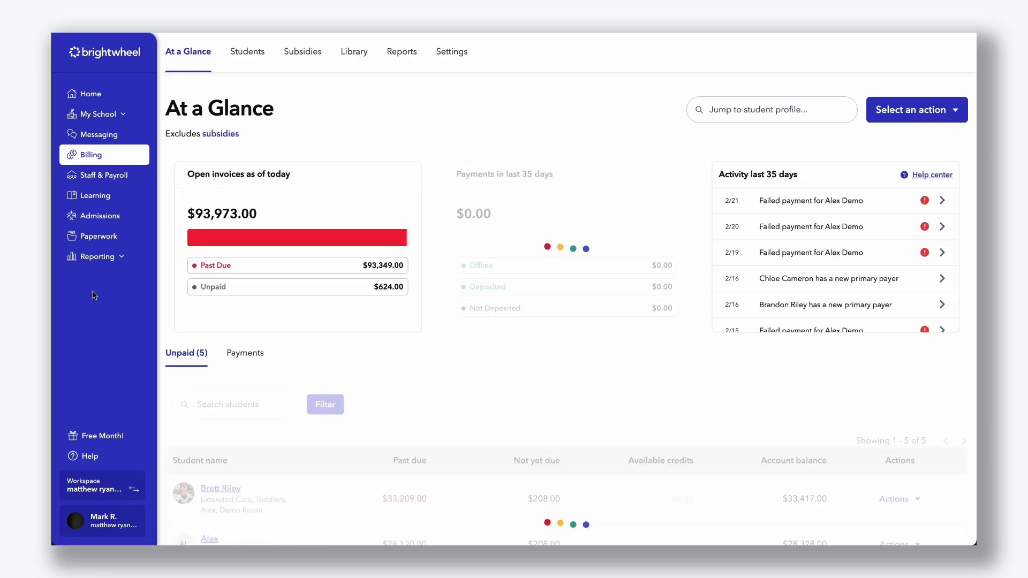
Step: Review Billing Settings, including the card and ACH processing fees passed to payers
click(456, 53)
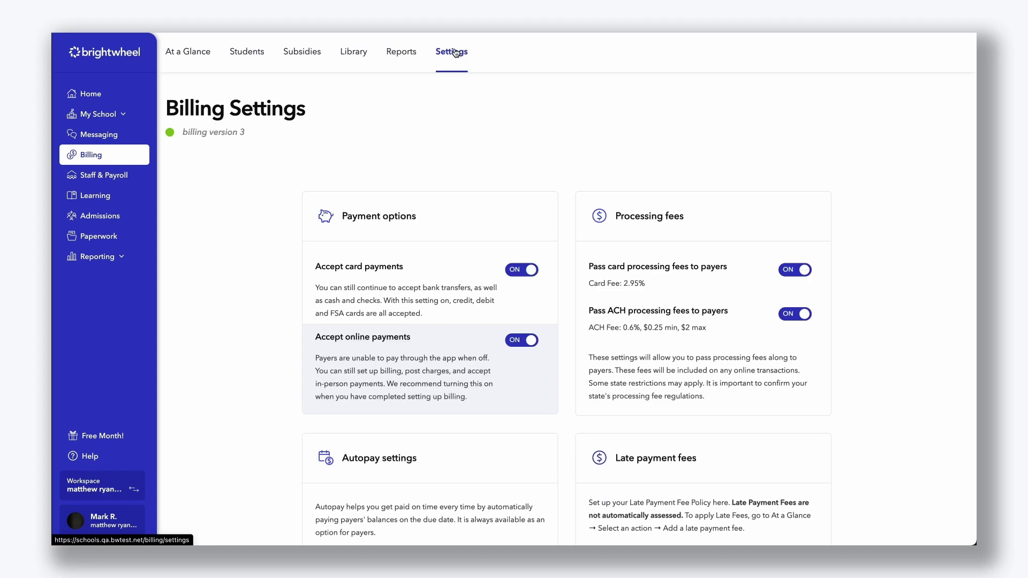
scroll(563, 118, down, 3)
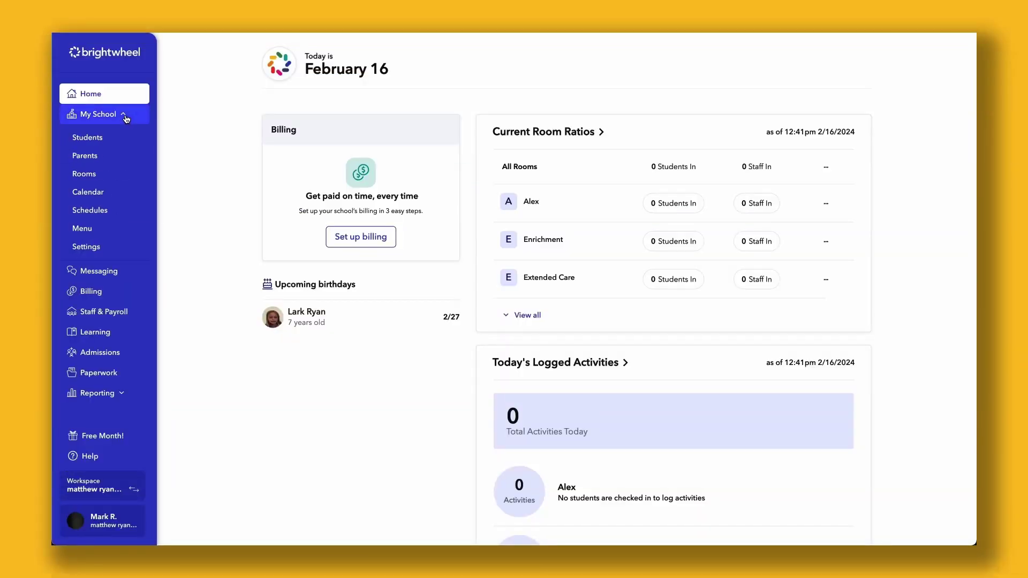
Step: Switch Quick Scan ON in My School Settings and open the school's check-in QR code
click(128, 256)
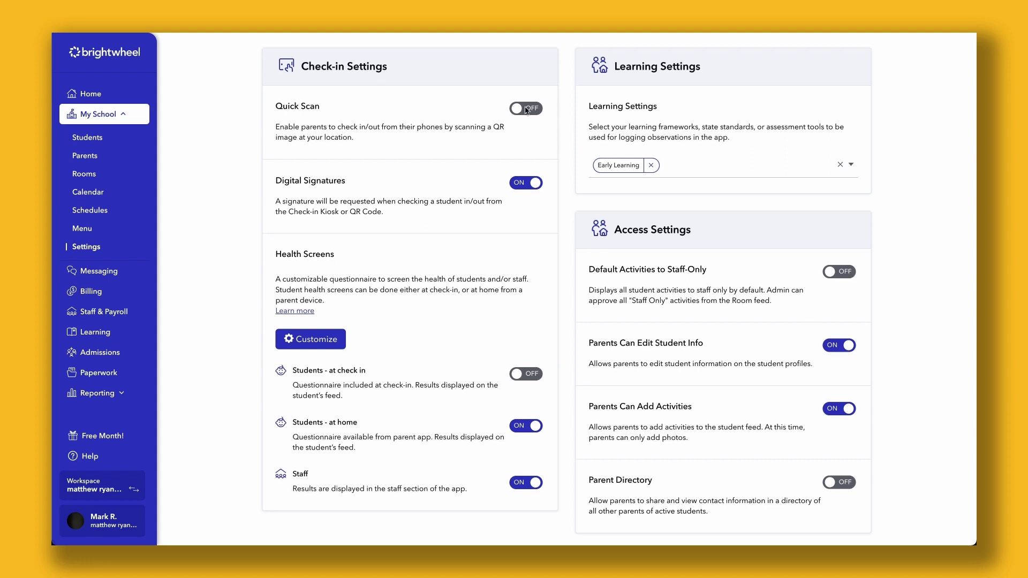
click(527, 109)
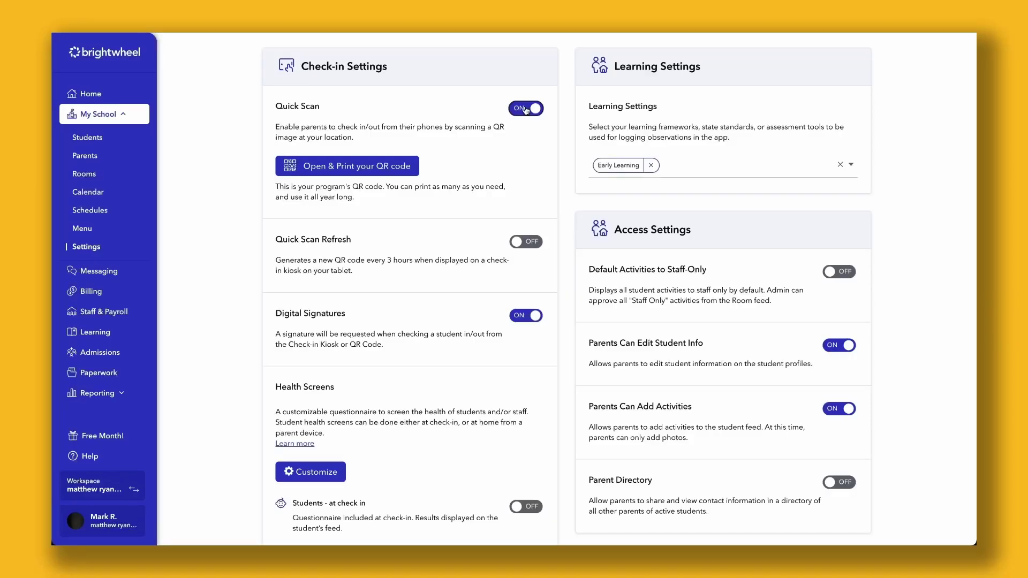
click(385, 168)
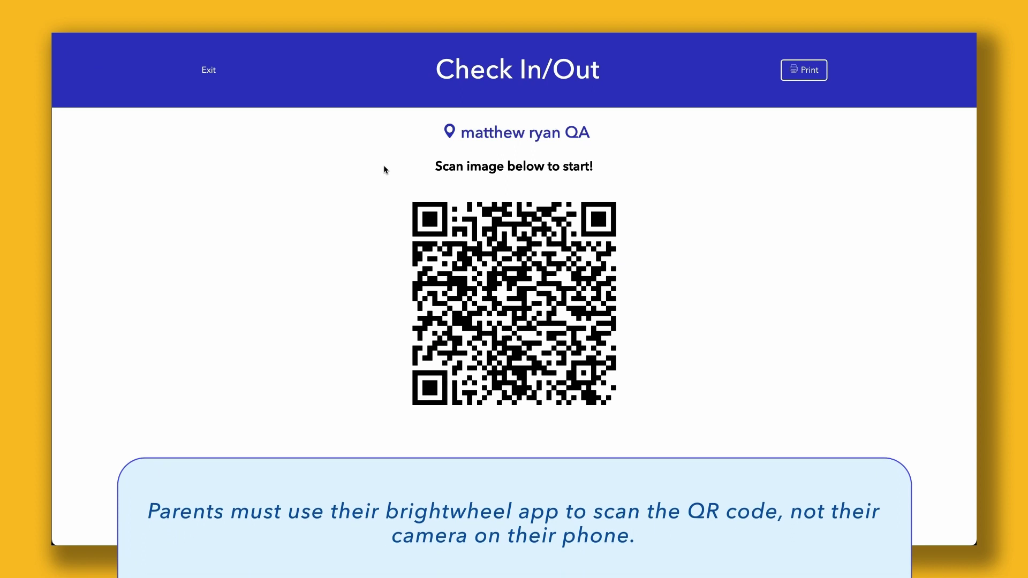
click(791, 74)
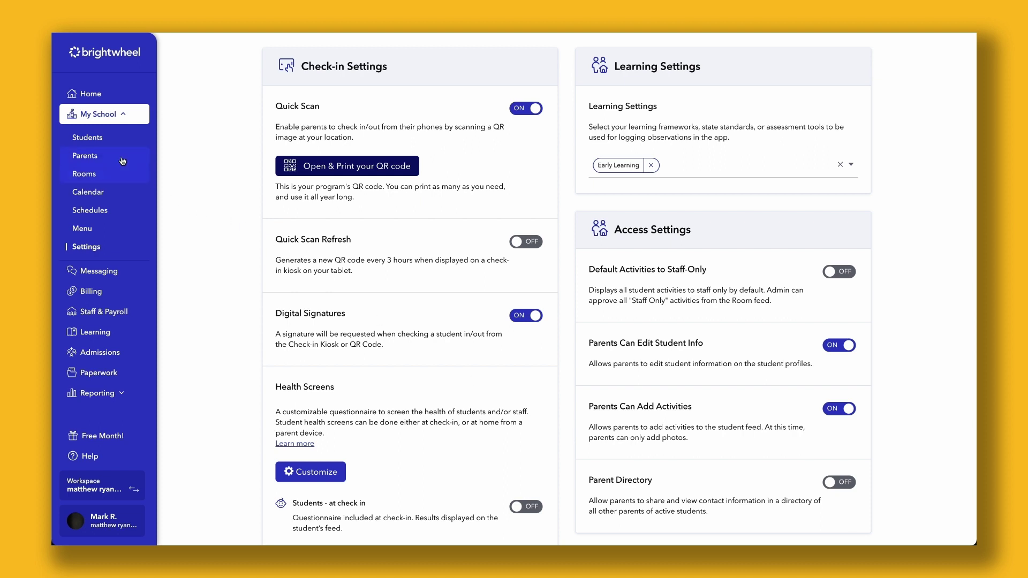
Step: Show the student list from My School in the sidebar
click(102, 144)
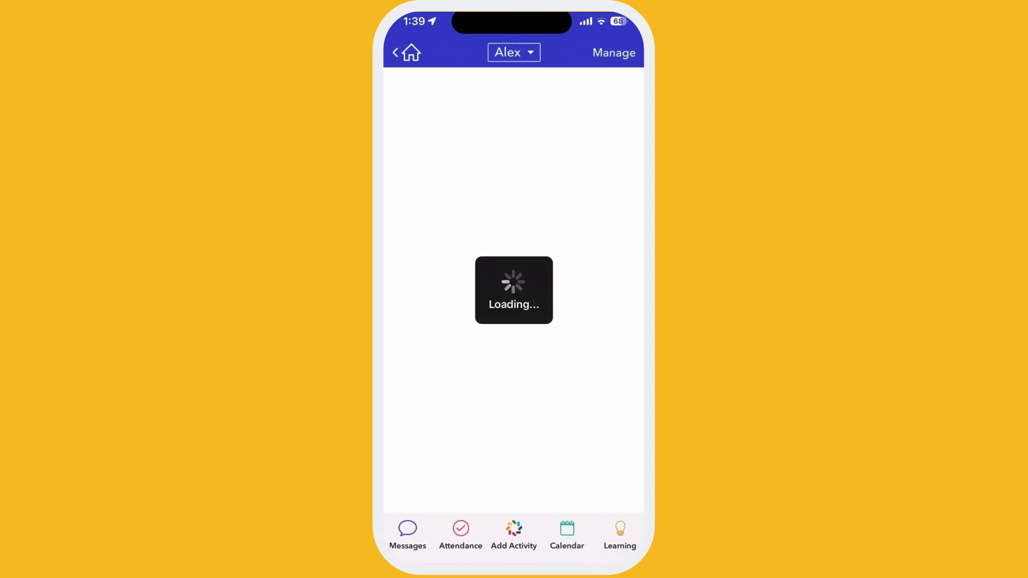
Step: Check in two students in the Toddlers room via the Check-in Kiosk, then close it
scroll(514, 289, down, 2)
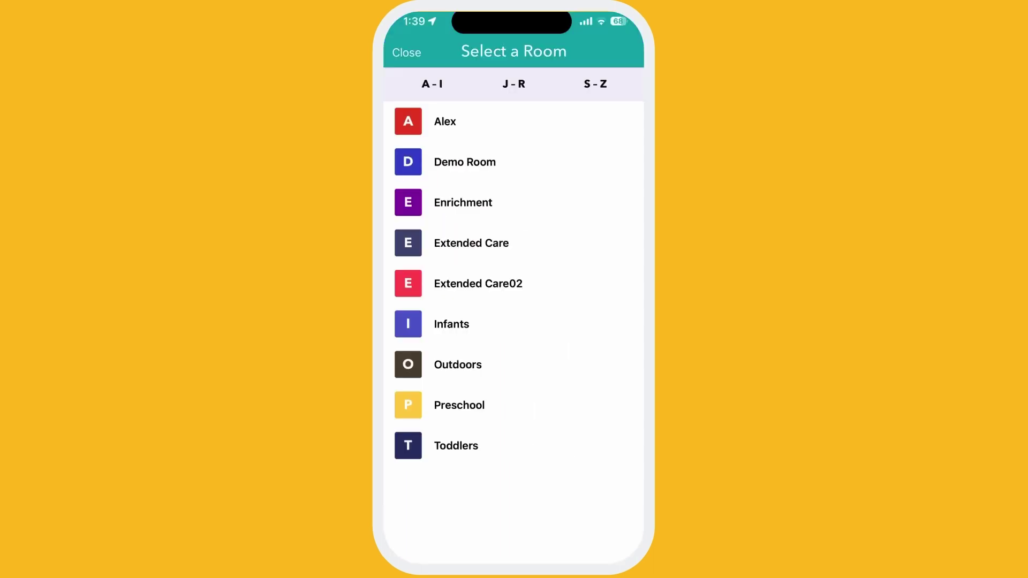
click(456, 446)
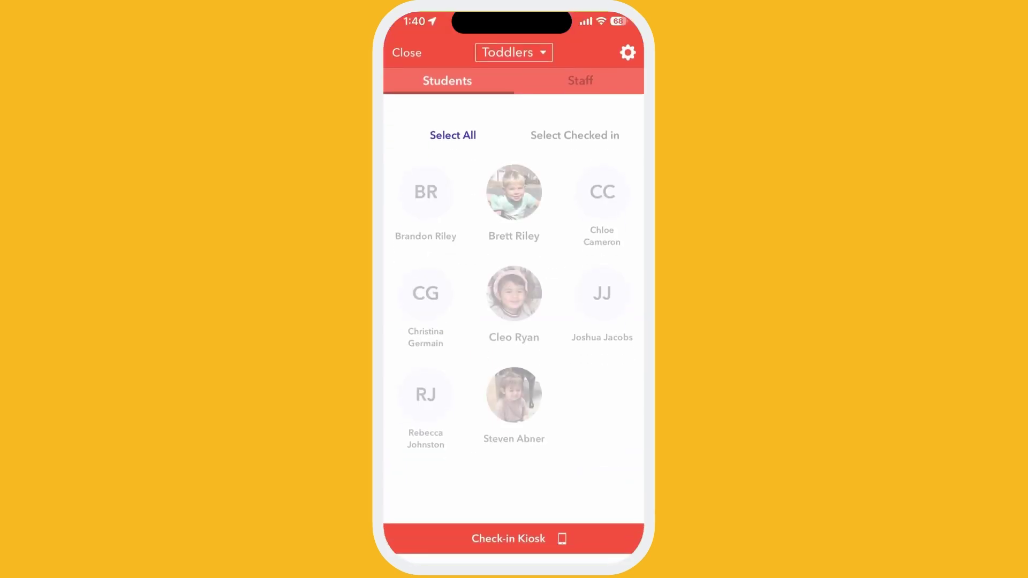
click(426, 192)
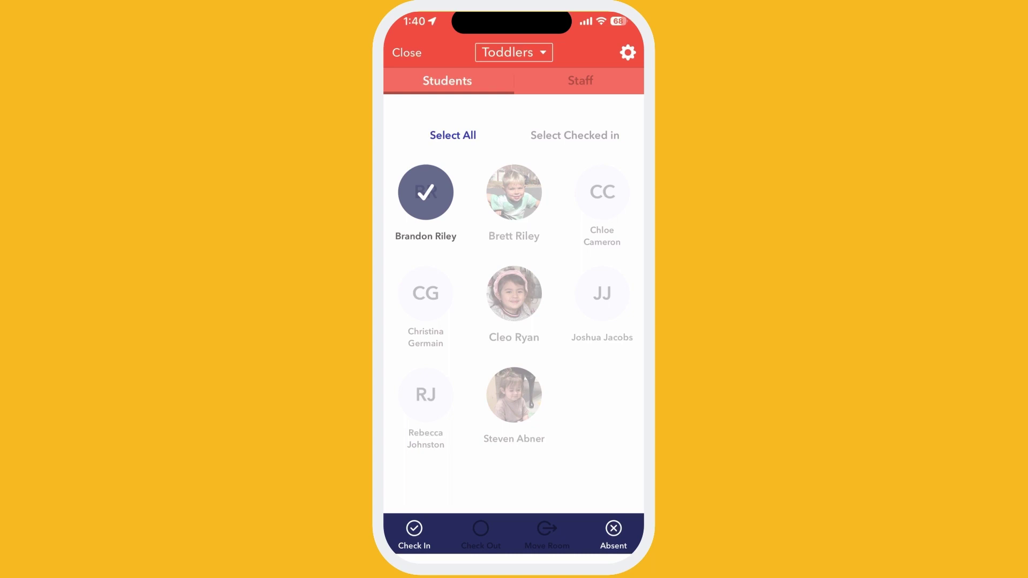
click(414, 533)
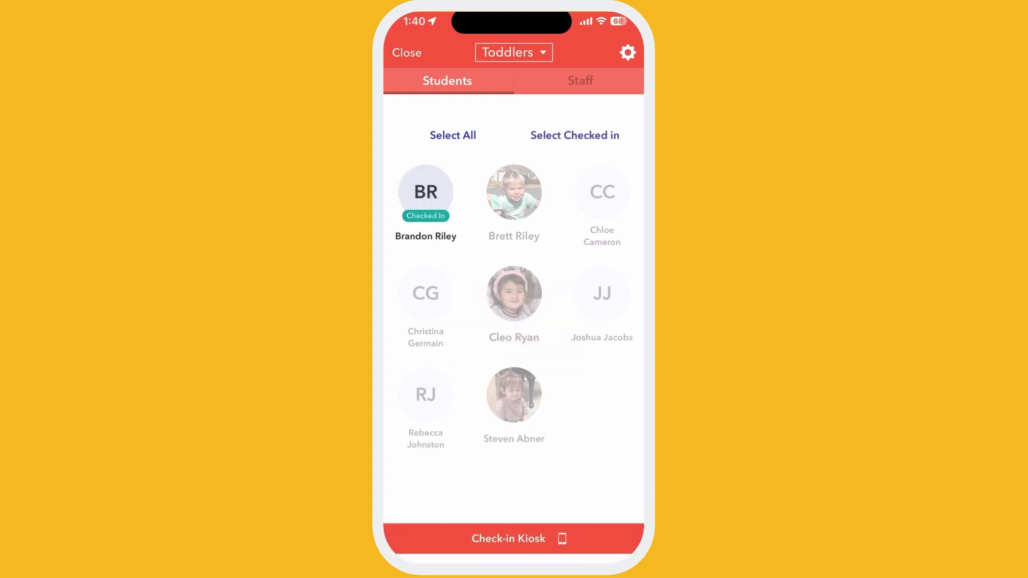
click(514, 395)
click(414, 533)
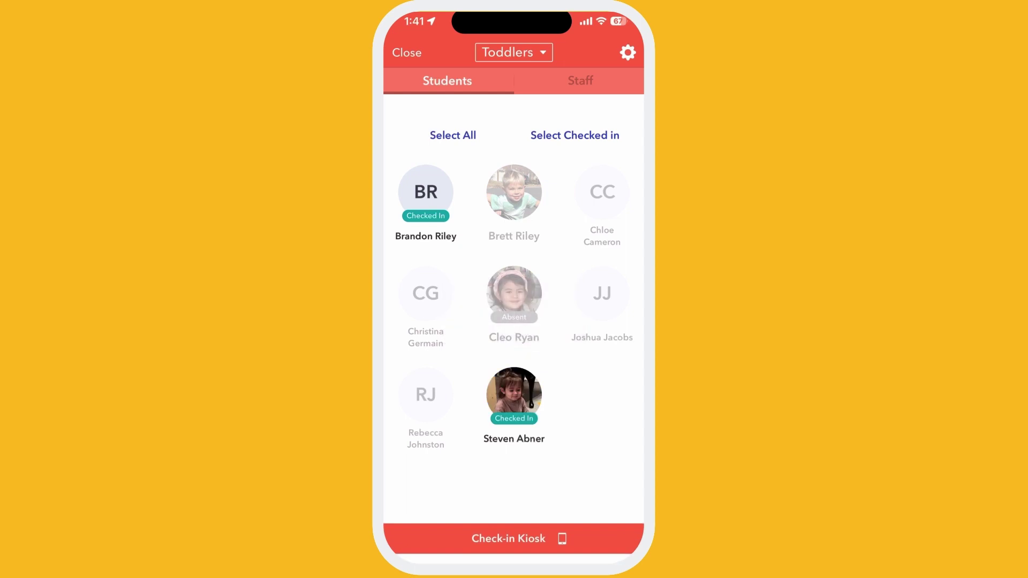
click(407, 52)
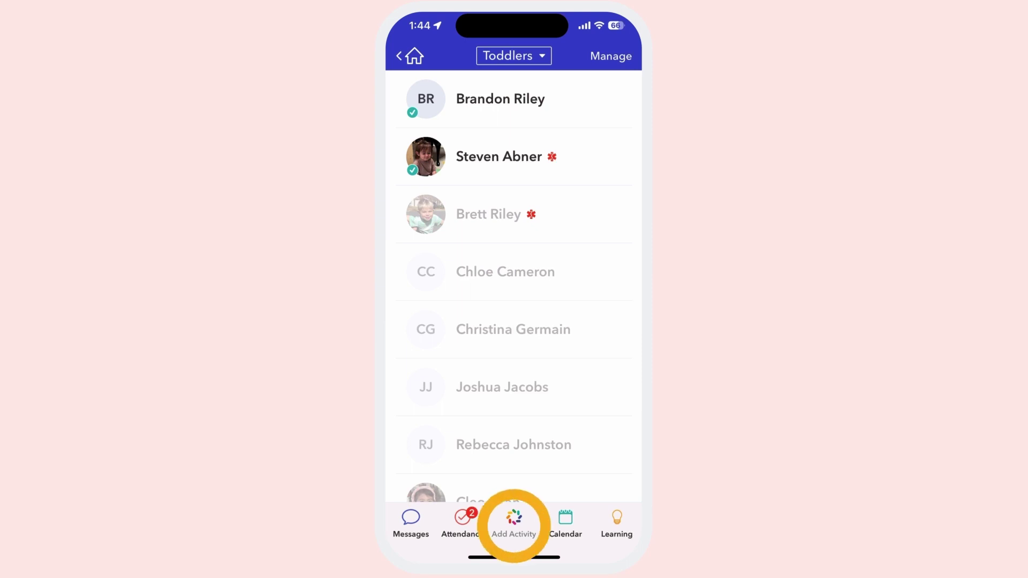
Step: Log a Start Nap for a checked-in Toddlers student with the note 'Fell asleep at 1:45.'
click(514, 520)
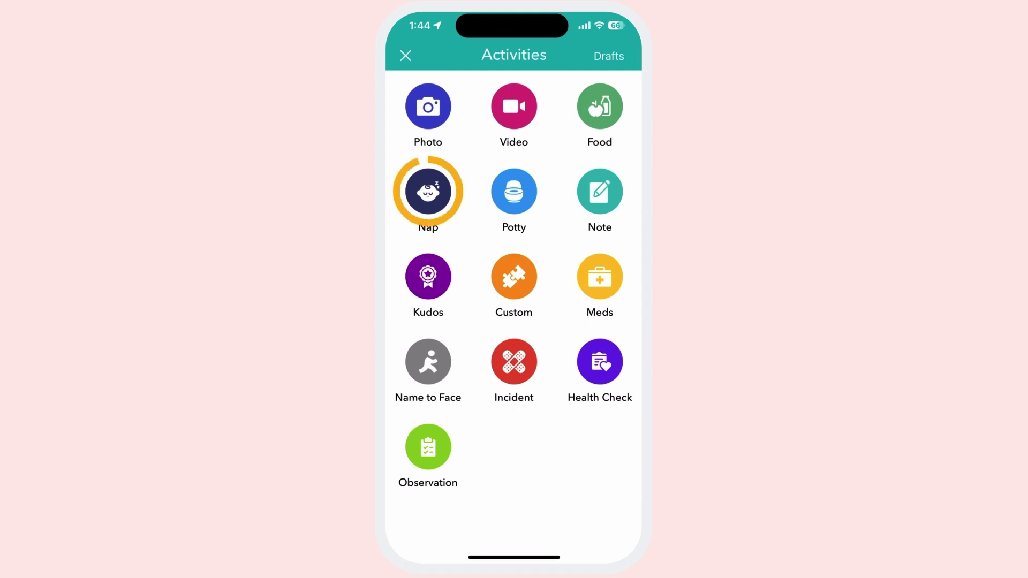
click(428, 191)
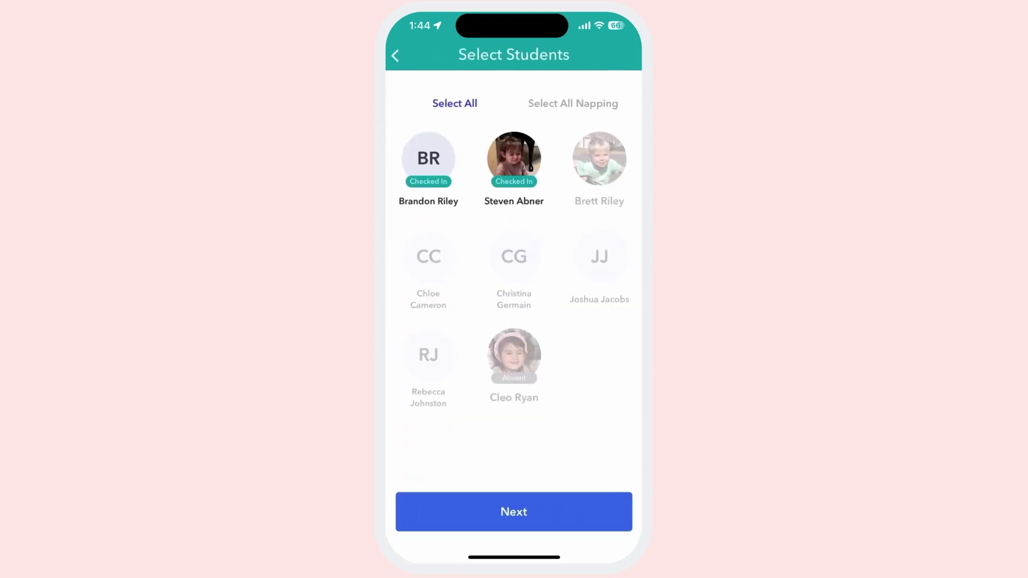
click(514, 159)
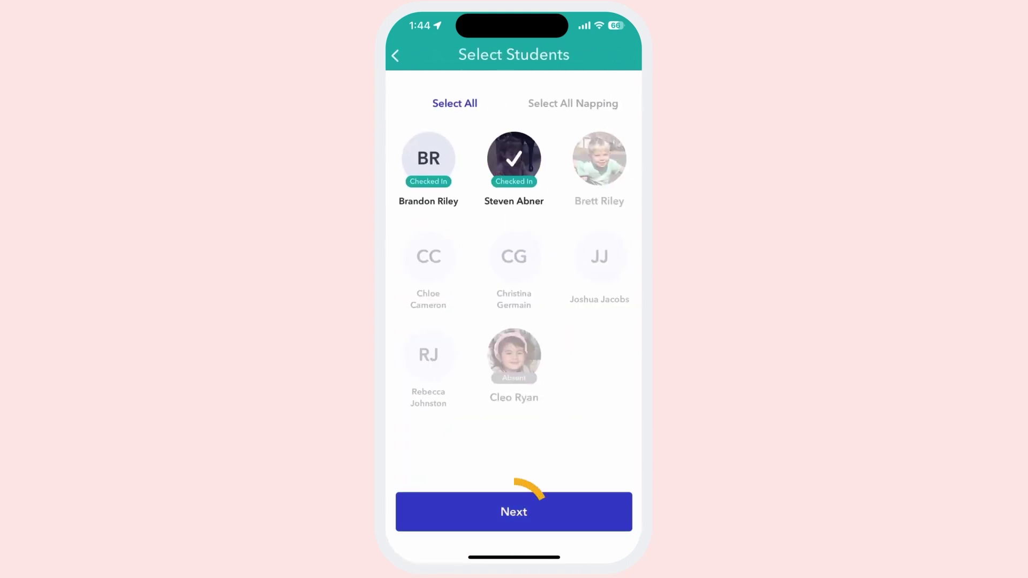
click(514, 512)
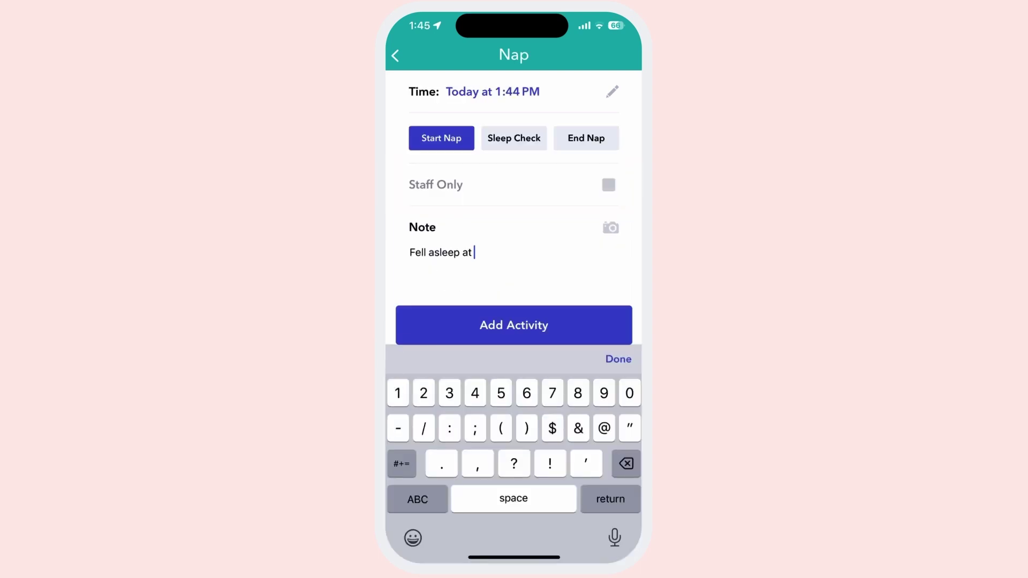
text(1:45.)
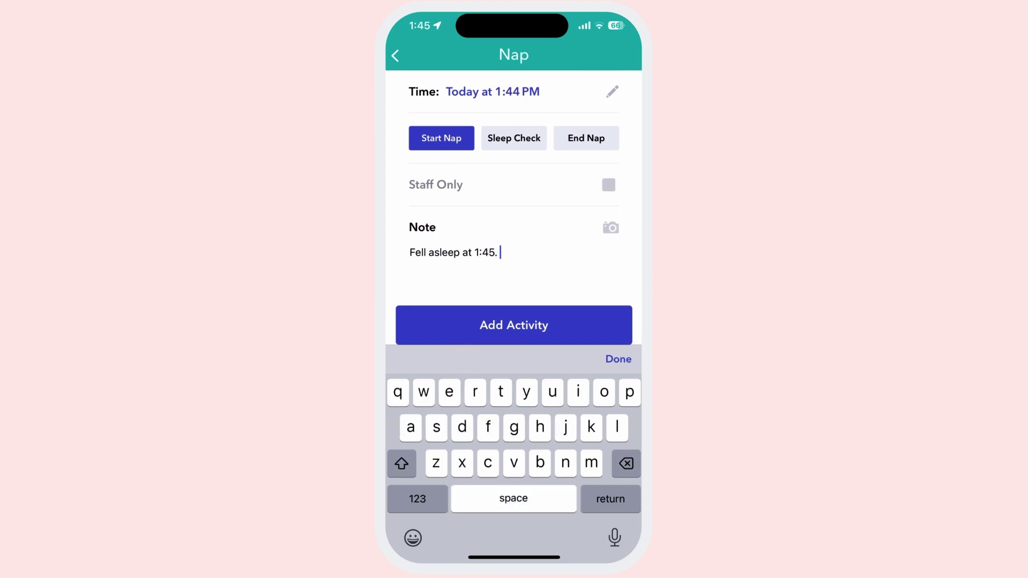
click(619, 359)
click(514, 509)
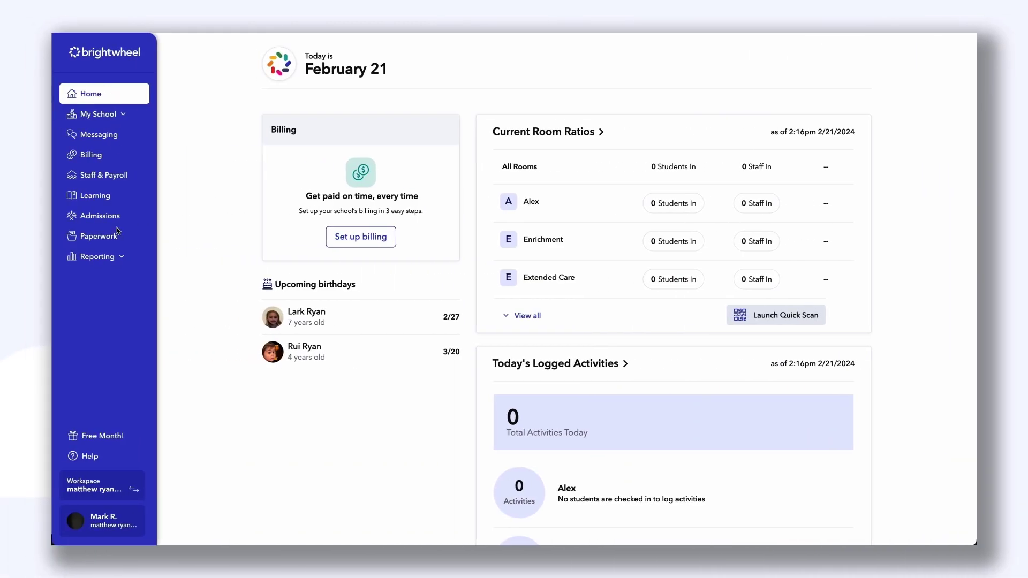
Step: Go to the brightwheel Help Center from the sidebar's Help link
click(90, 457)
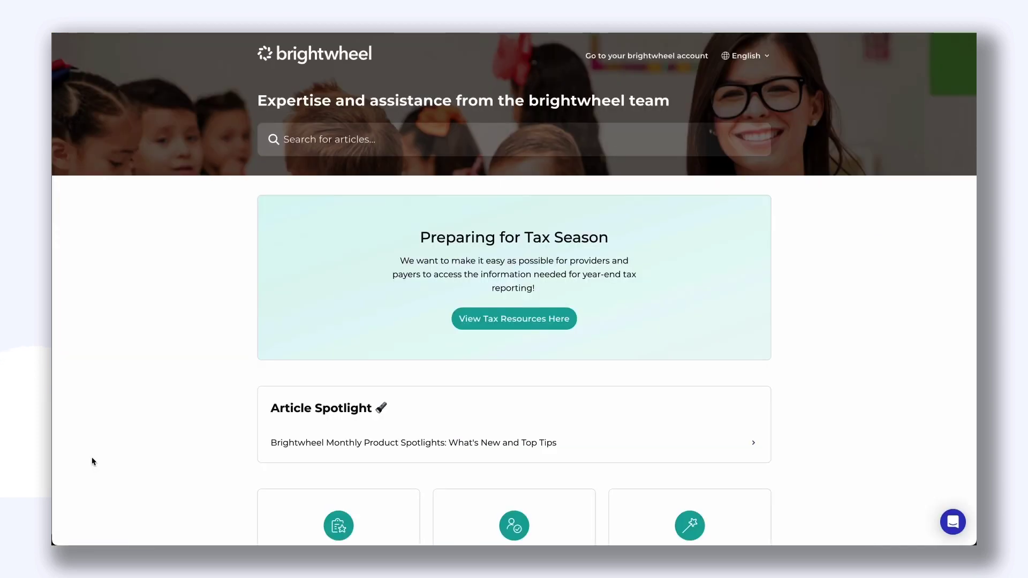